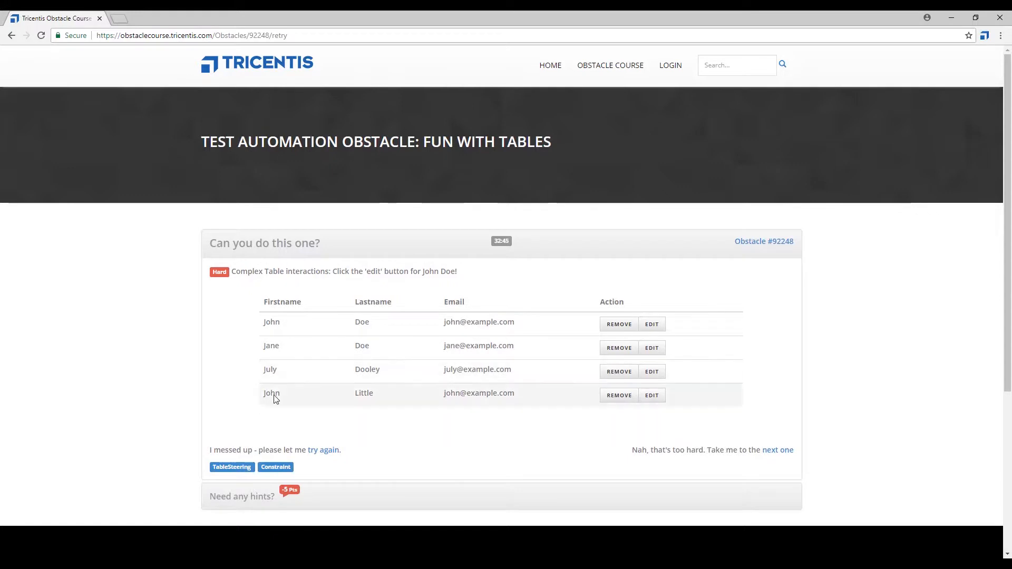
Switch to Tosca Commander and create a test case named Constraint in the TestCases folder.
key("alt+Tab")
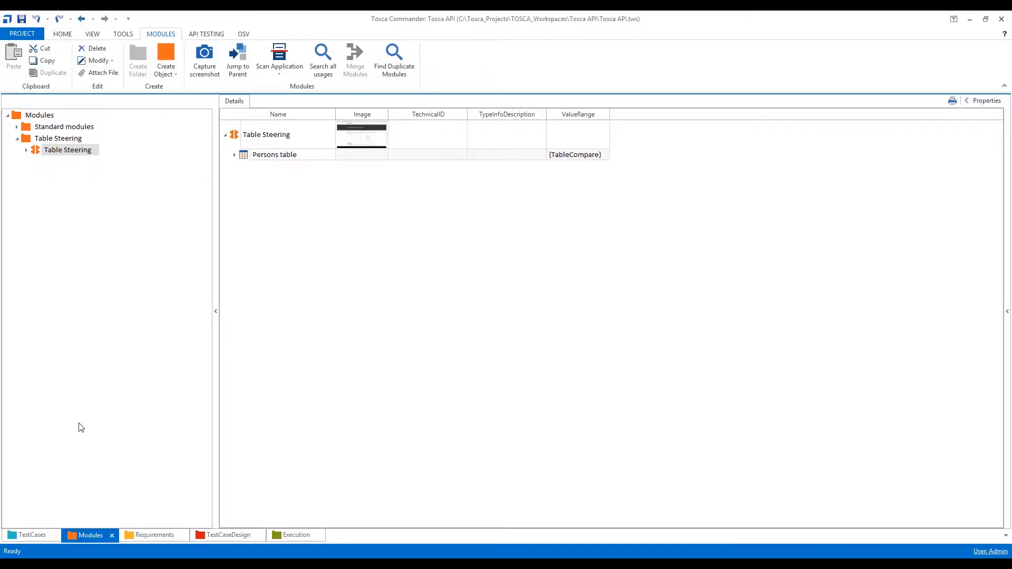
left_click(32, 535)
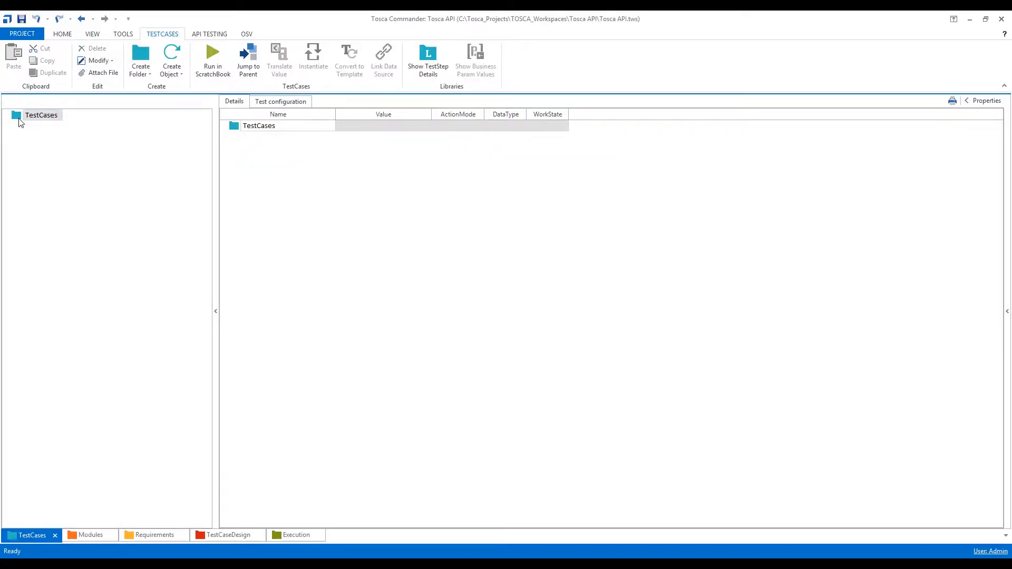
right_click(19, 122)
left_click(71, 111)
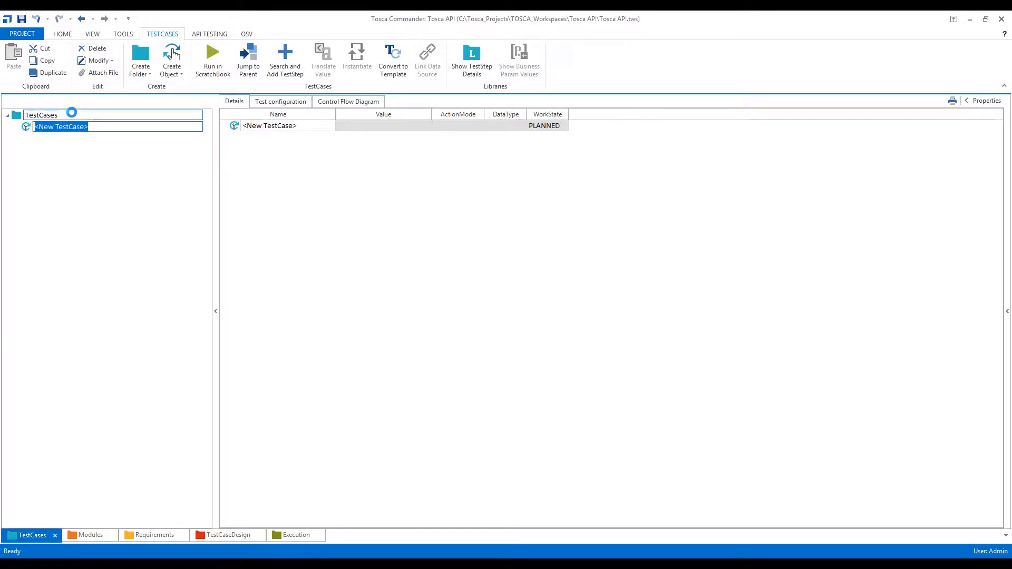
type("Constrain")
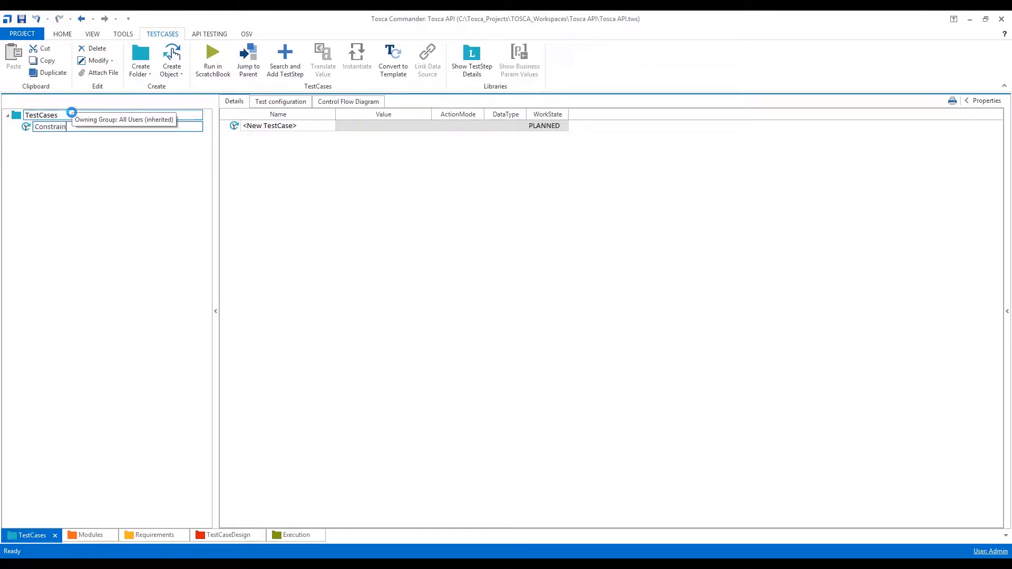
key("Return")
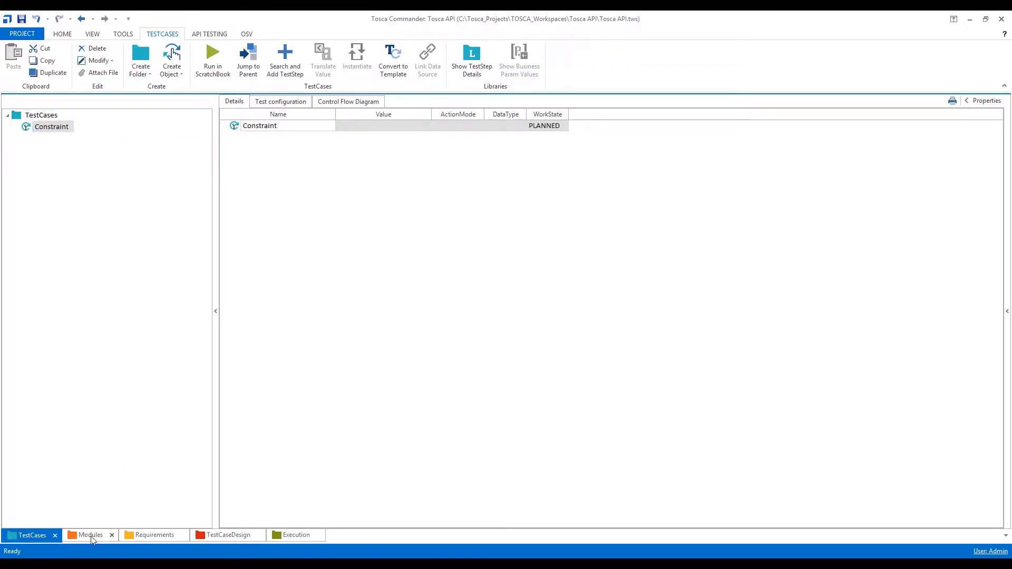
Add the Table Steering module to the Constraint test case and rename the resulting test step to Verify Email ID.
left_click(91, 535)
left_click_drag(40, 148, 27, 130)
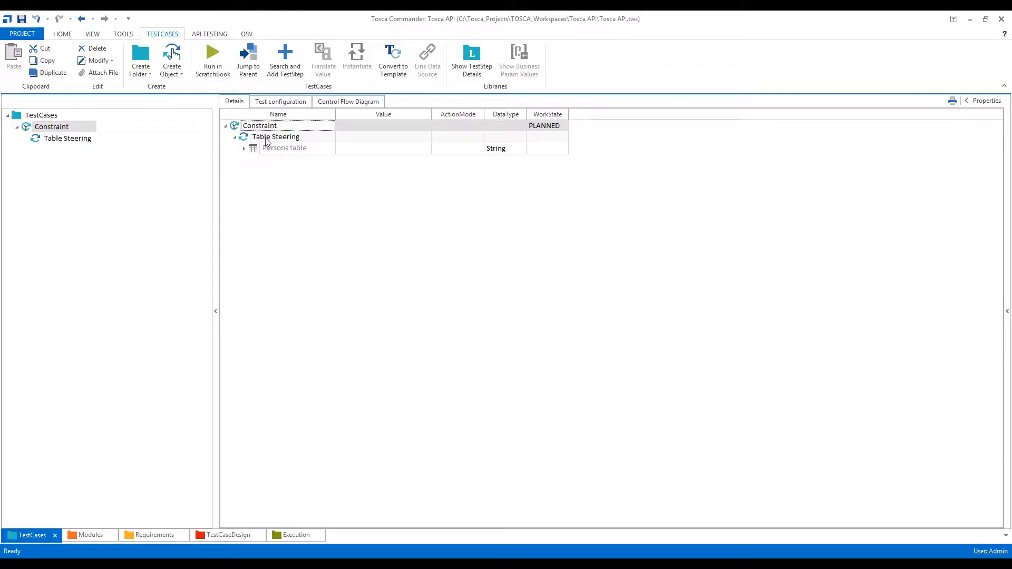
left_click(266, 137)
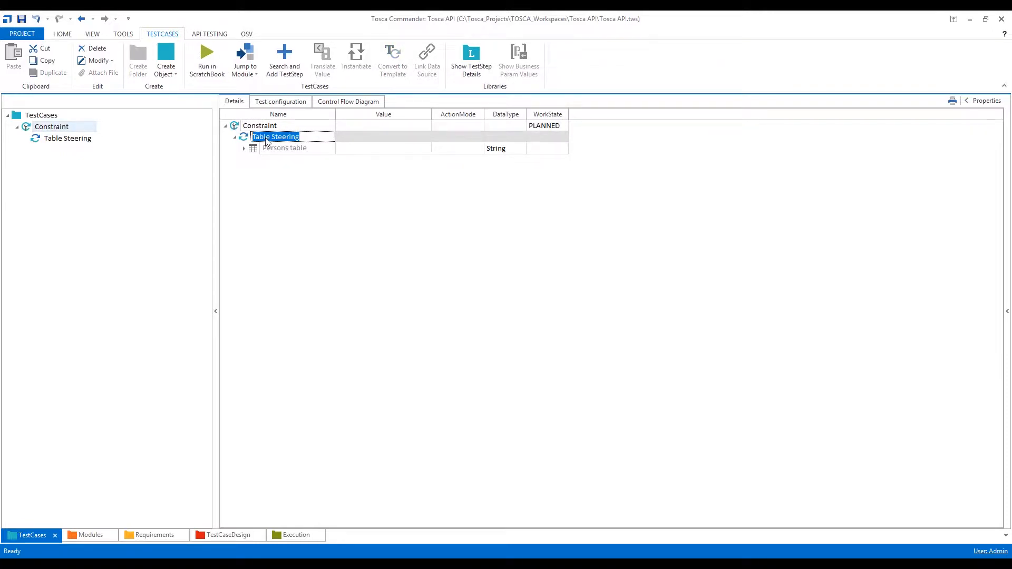
type("C")
key("Return")
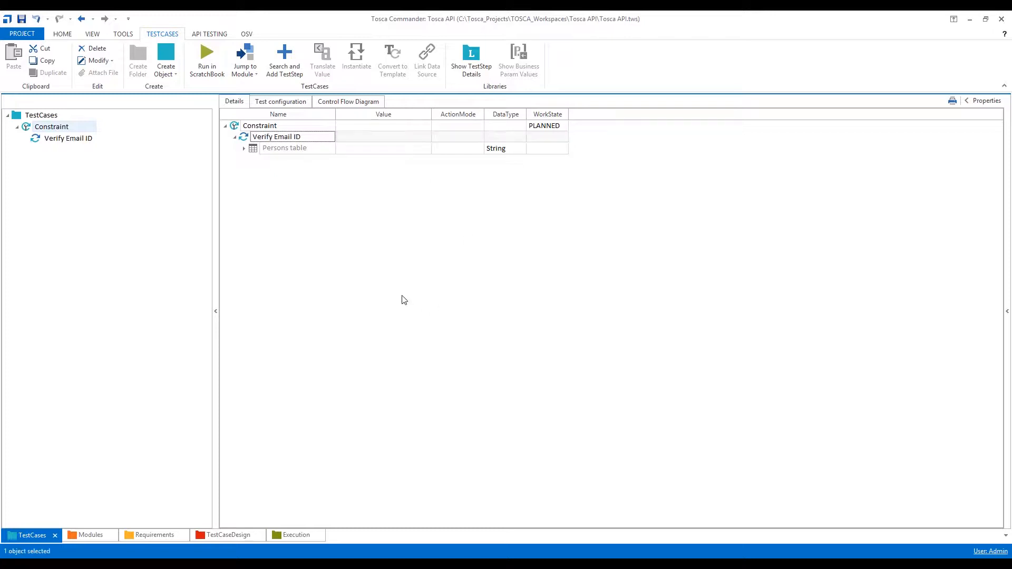
Expand the Persons table and its row in the Verify Email ID step, and set the row's cell to the Firstname column.
left_click(244, 150)
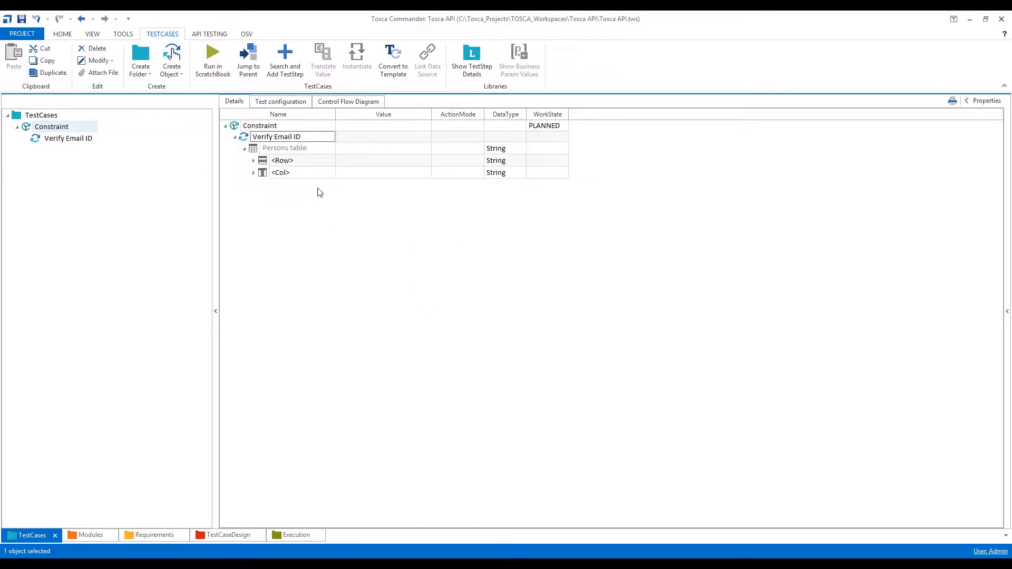
left_click(321, 167)
left_click(327, 162)
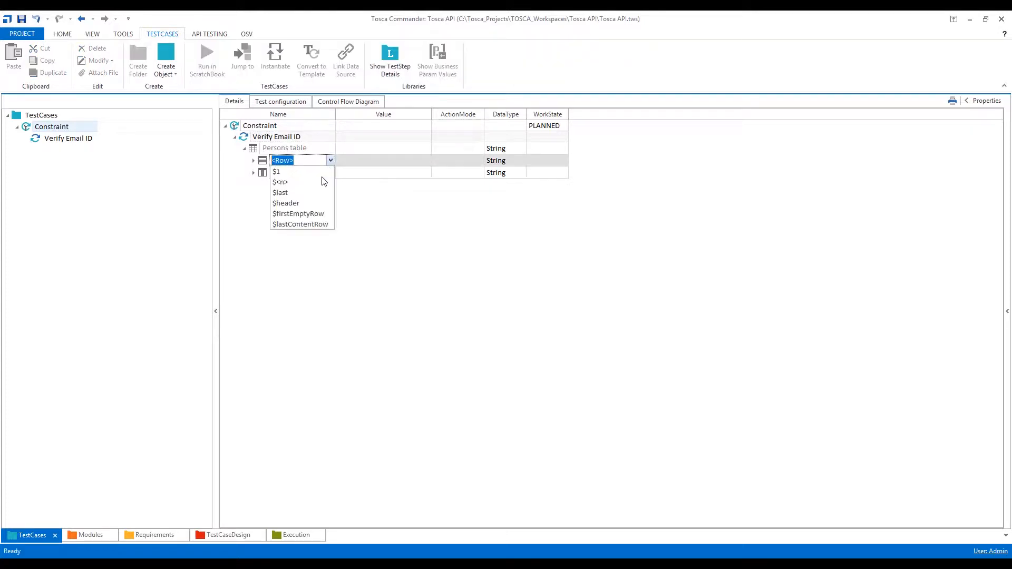
left_click(254, 161)
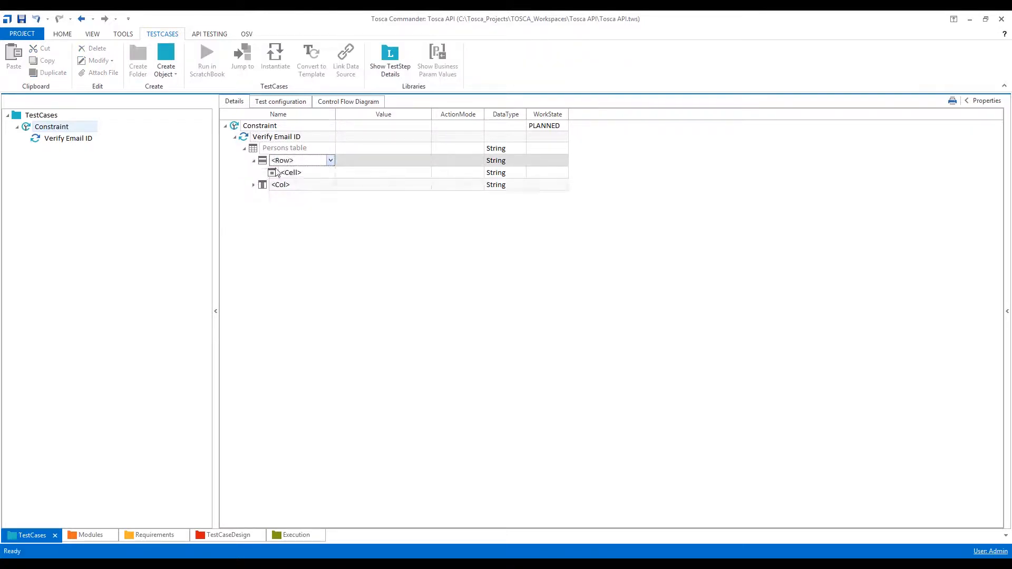
left_click(323, 177)
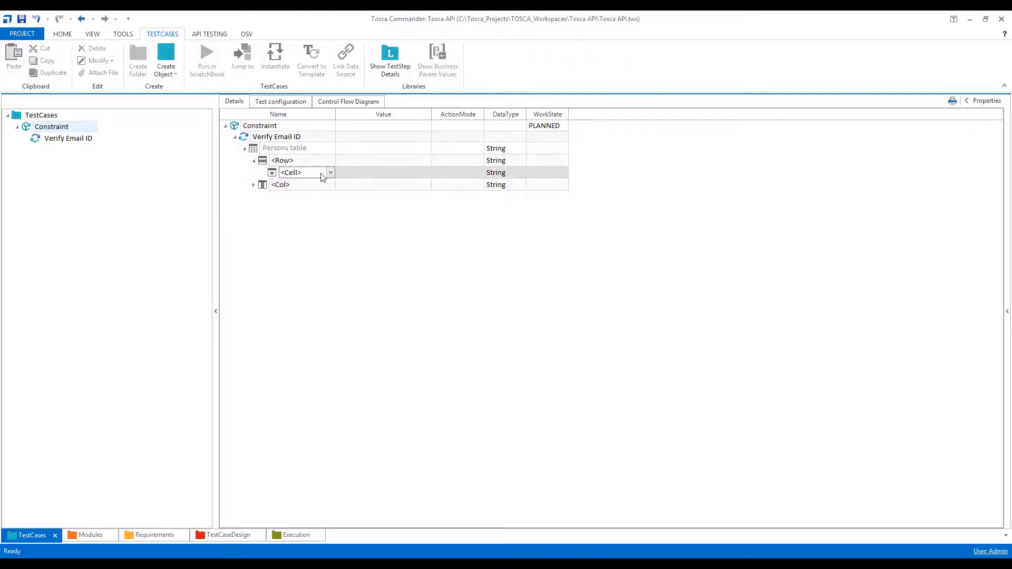
left_click(330, 173)
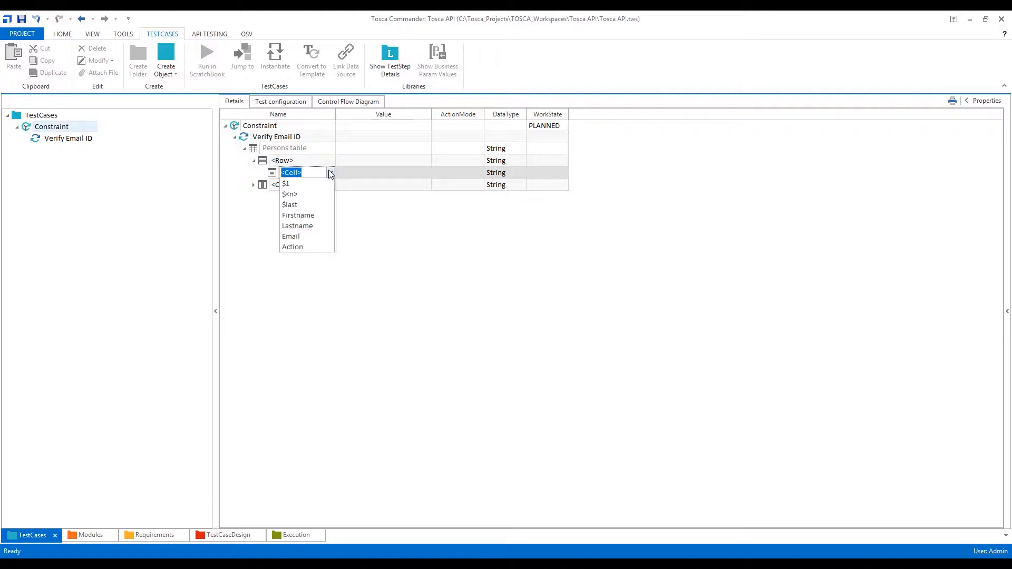
left_click(310, 216)
Set the Firstname cell's value to InnerText equal to the first listed person's first name, with ActionMode Constraint.
left_click(367, 223)
left_click(419, 175)
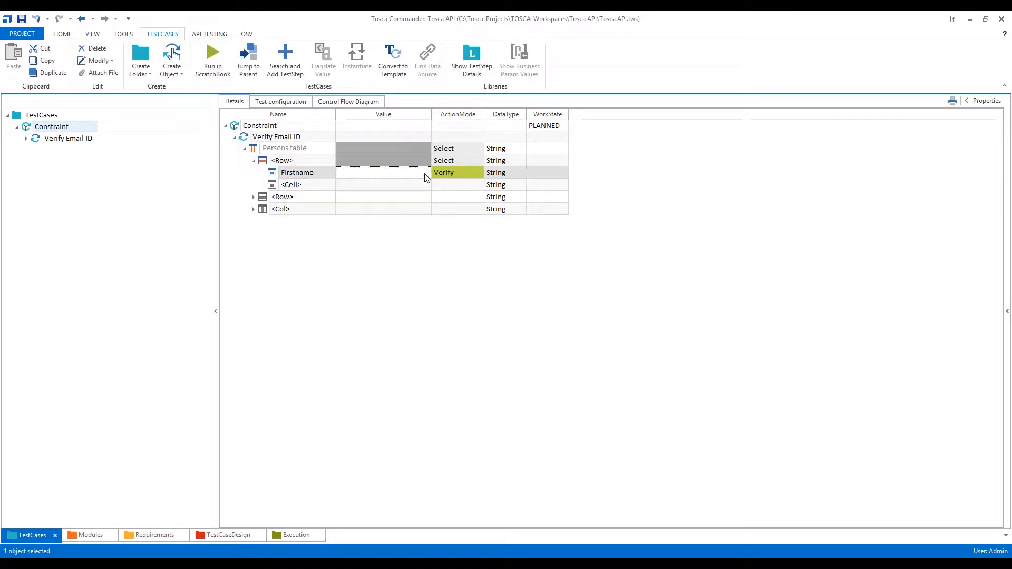
left_click(420, 174)
left_click(424, 173)
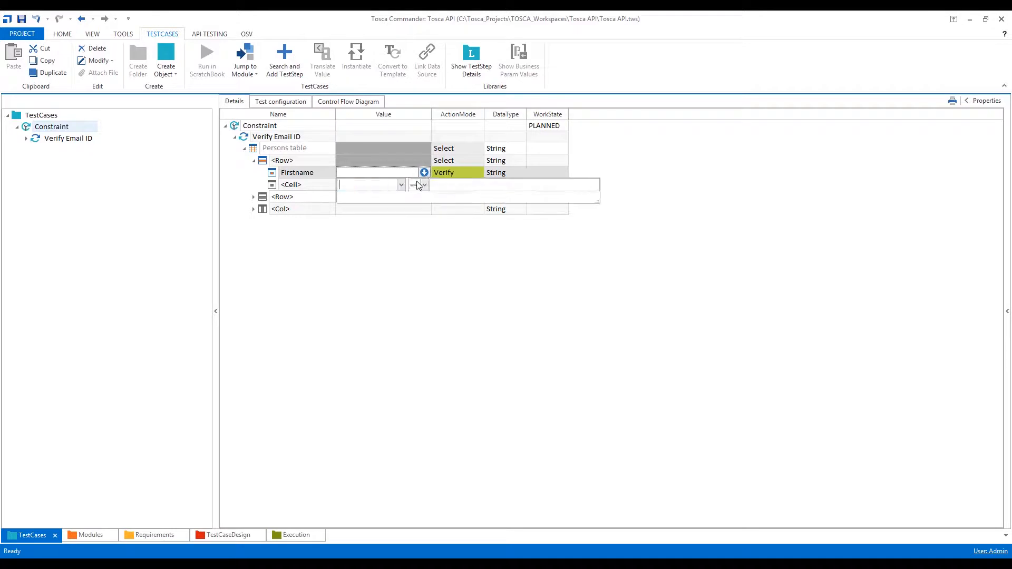
type("InnerText")
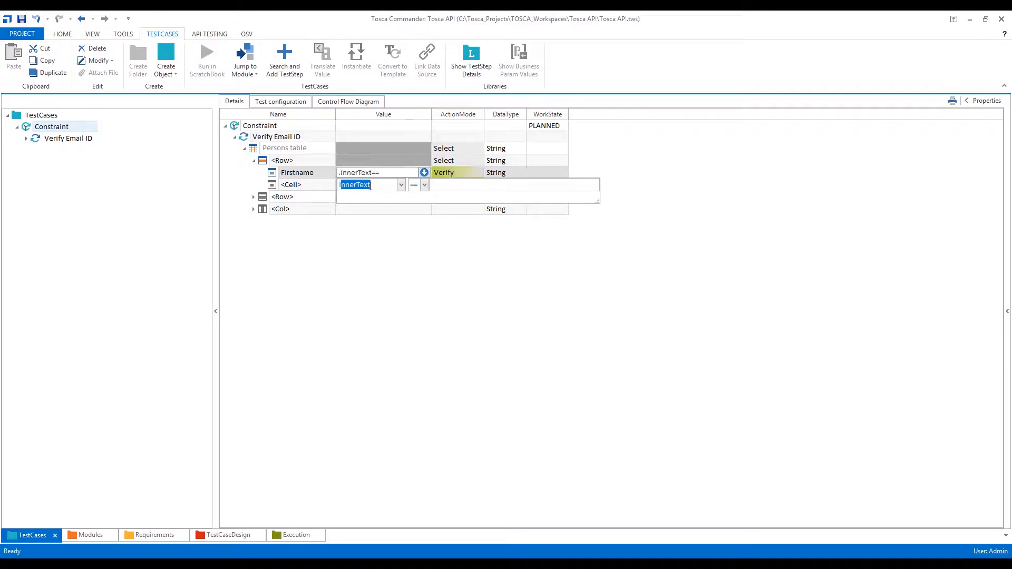
left_click(443, 184)
left_click(488, 272)
left_click(454, 172)
type("Constraint")
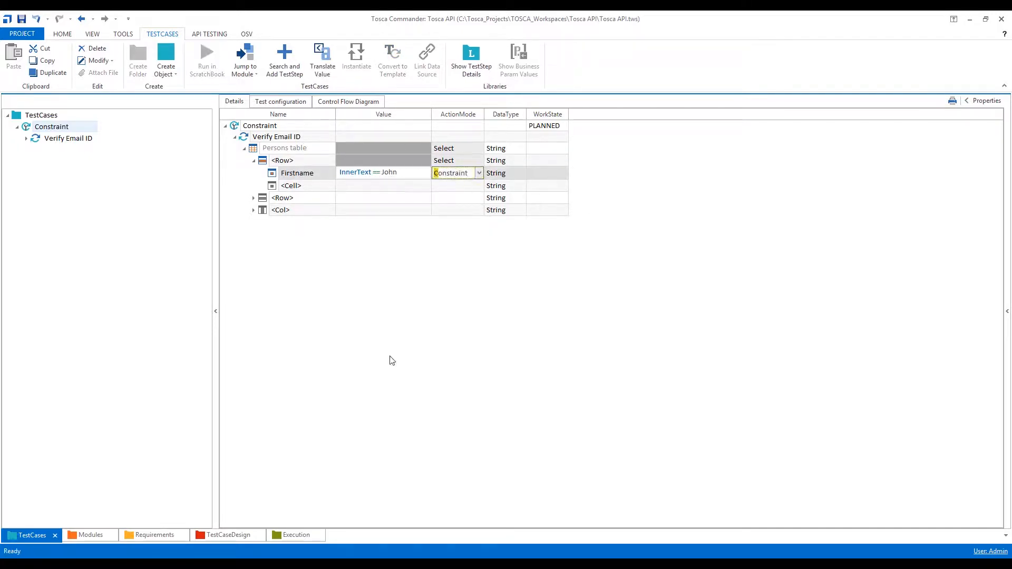
key("Return")
Check the web page's persons table and change the Firstname constraint value to the second listed person's first name.
key("alt+Tab")
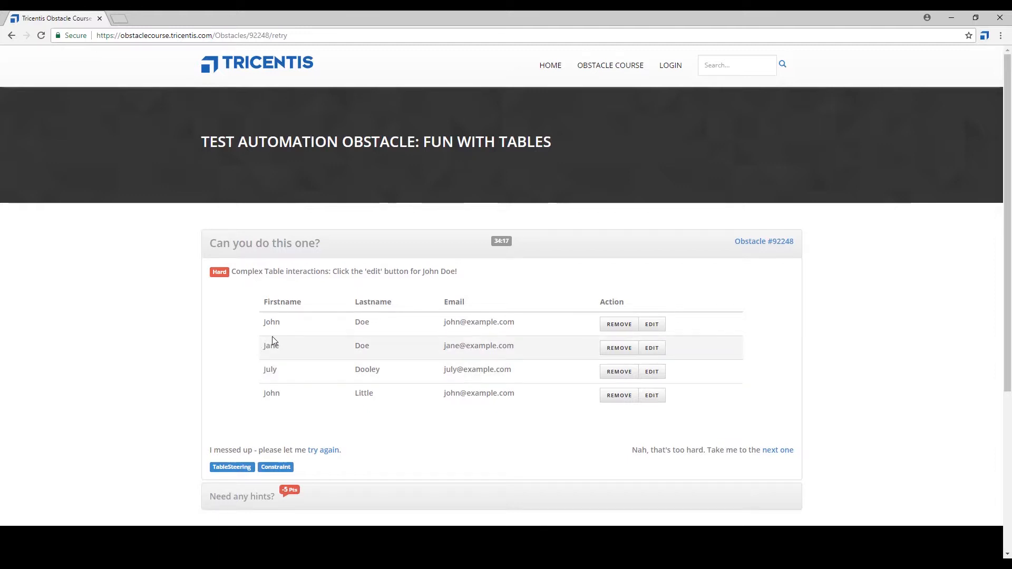
key("alt+Tab")
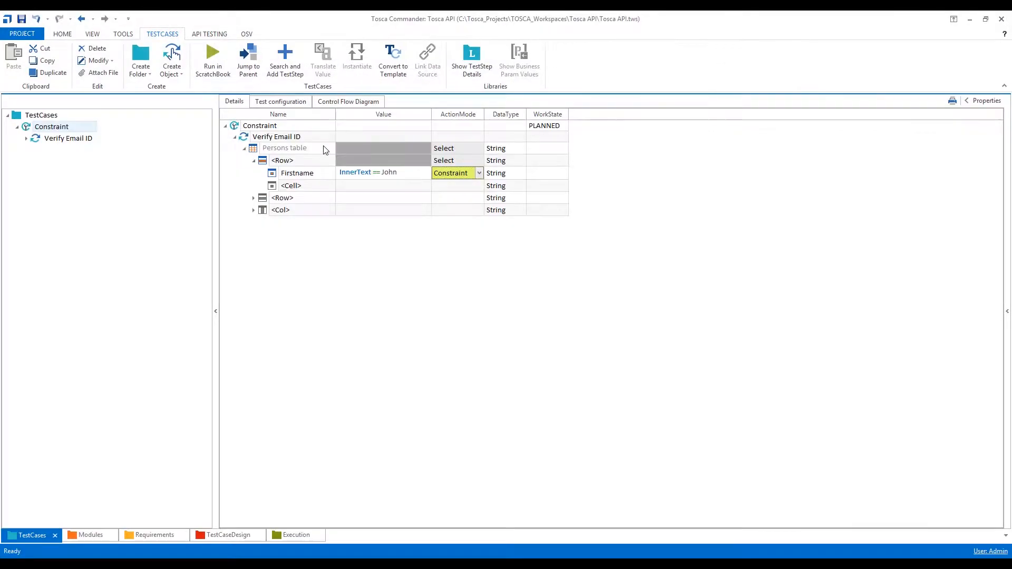
left_click(425, 173)
left_click(426, 175)
left_click_drag(448, 187, 428, 188)
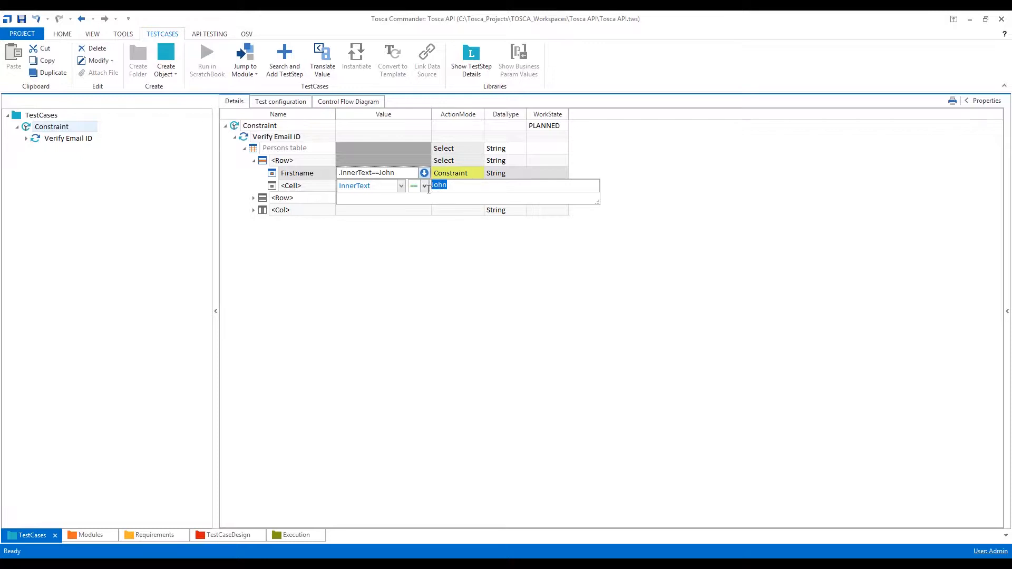
type("Jane")
left_click(453, 240)
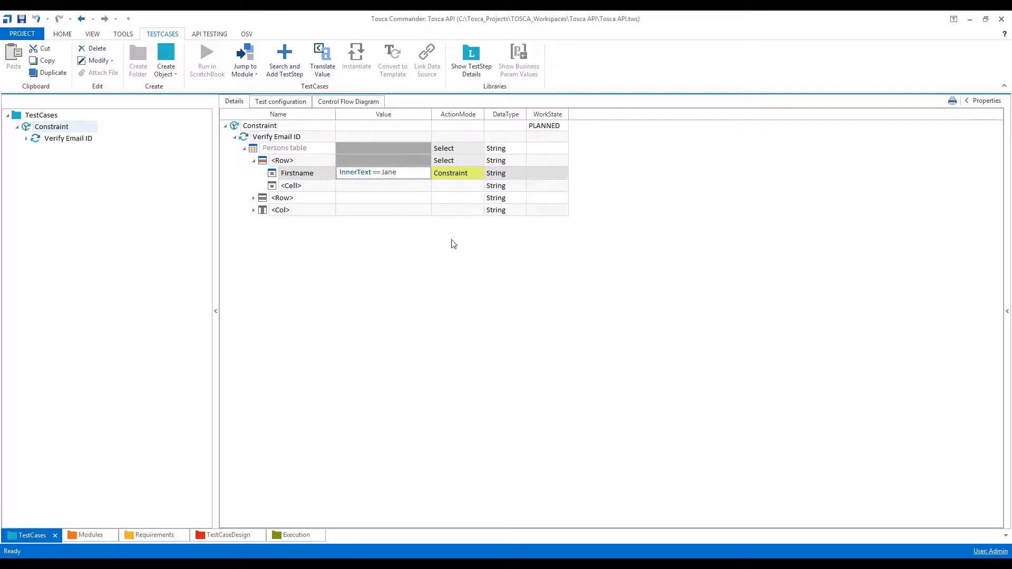
left_click(255, 151)
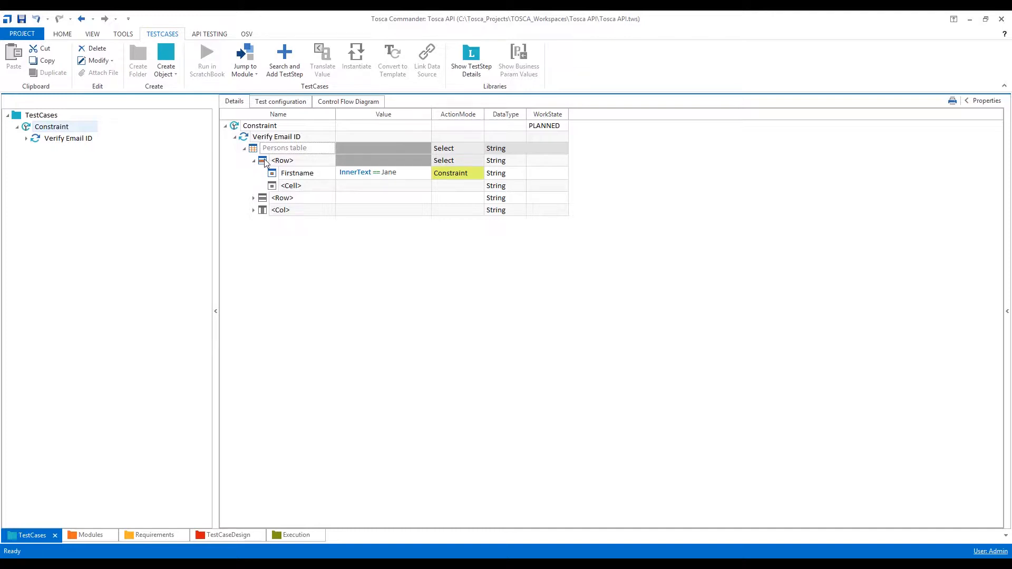
left_click(264, 159)
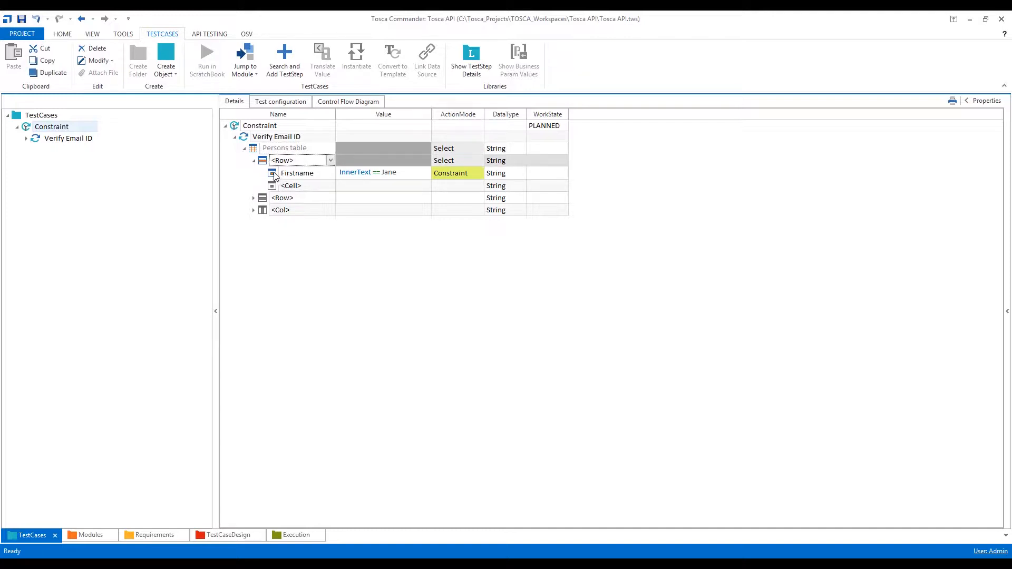
left_click(274, 175)
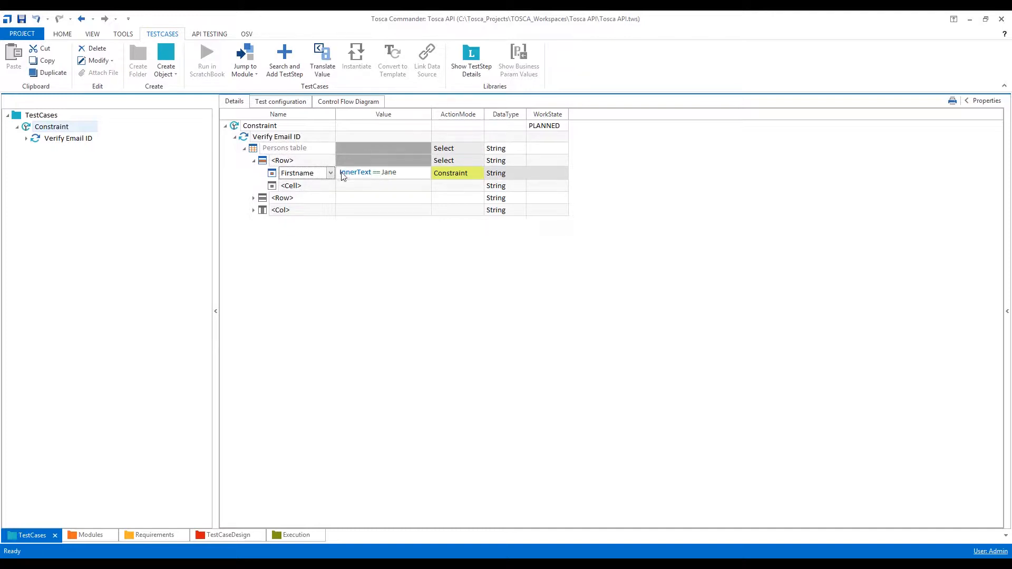
left_click(348, 322)
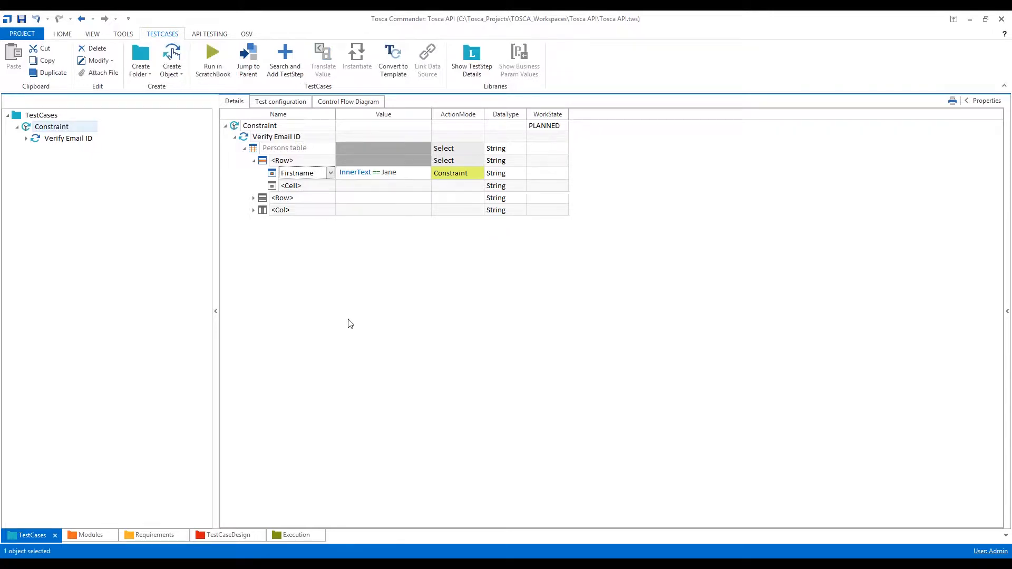
Set the next empty cell of the constrained row to the Email column.
left_click(326, 188)
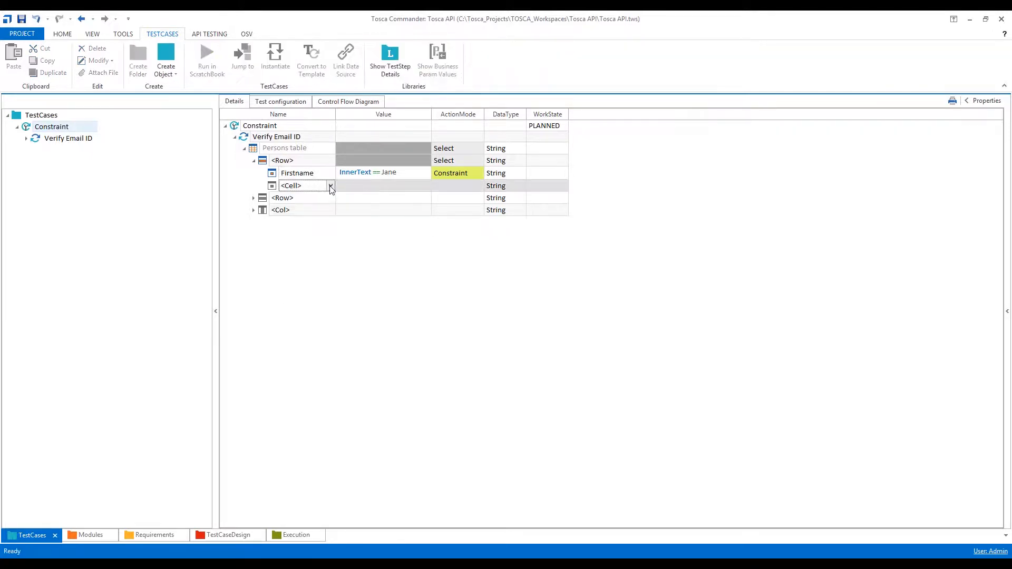
left_click(331, 186)
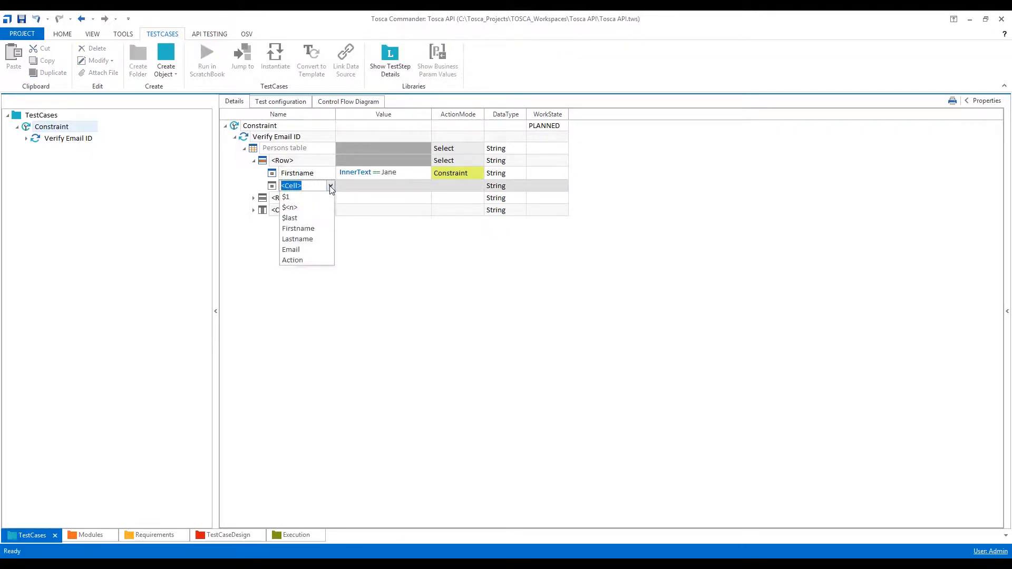
left_click(310, 249)
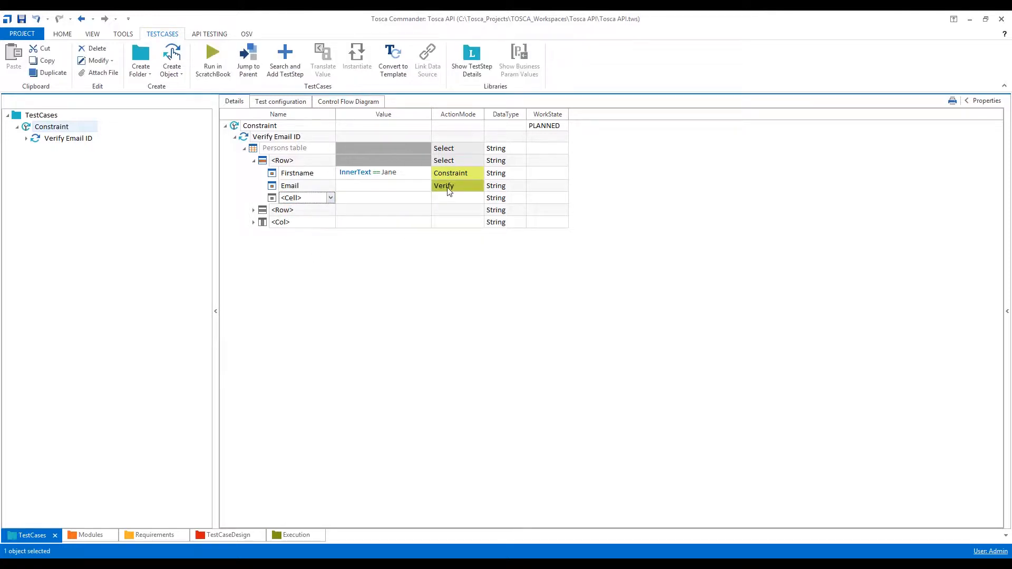
Set the Email cell's value to InnerText equal to the same first name used in the Firstname constraint.
left_click(423, 190)
left_click(425, 187)
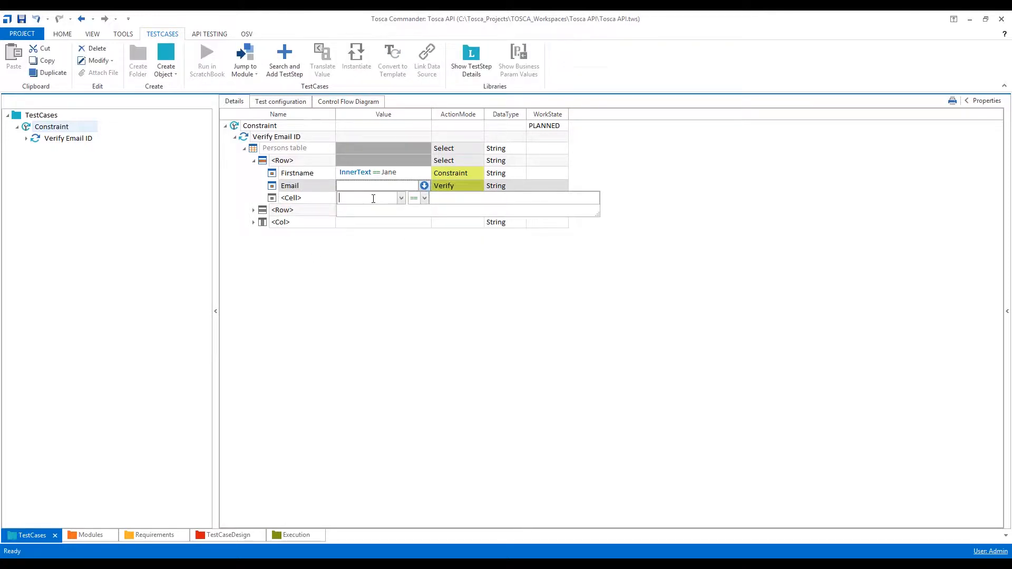
left_click(438, 199)
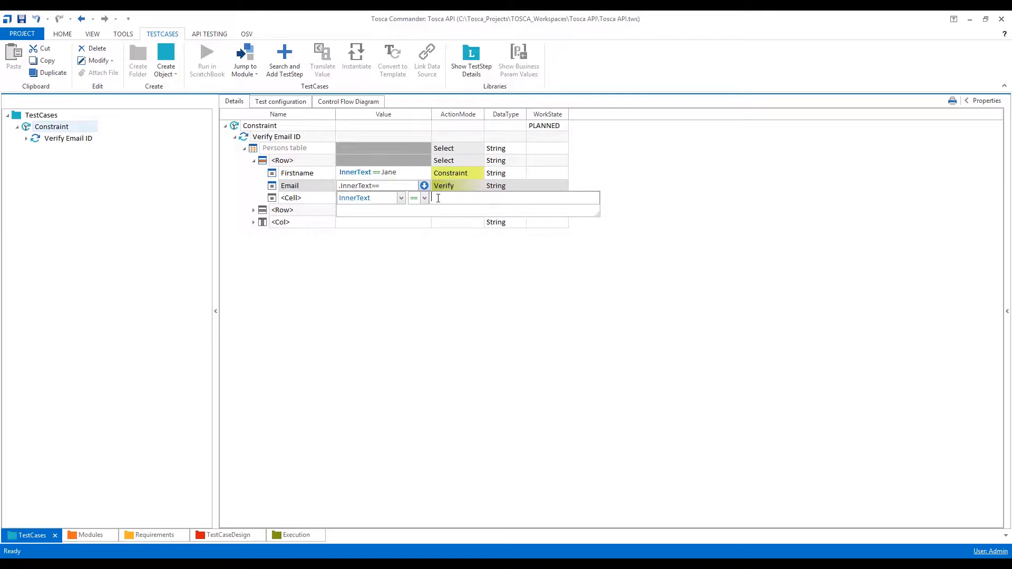
type("Jha")
type("ne")
key("Return")
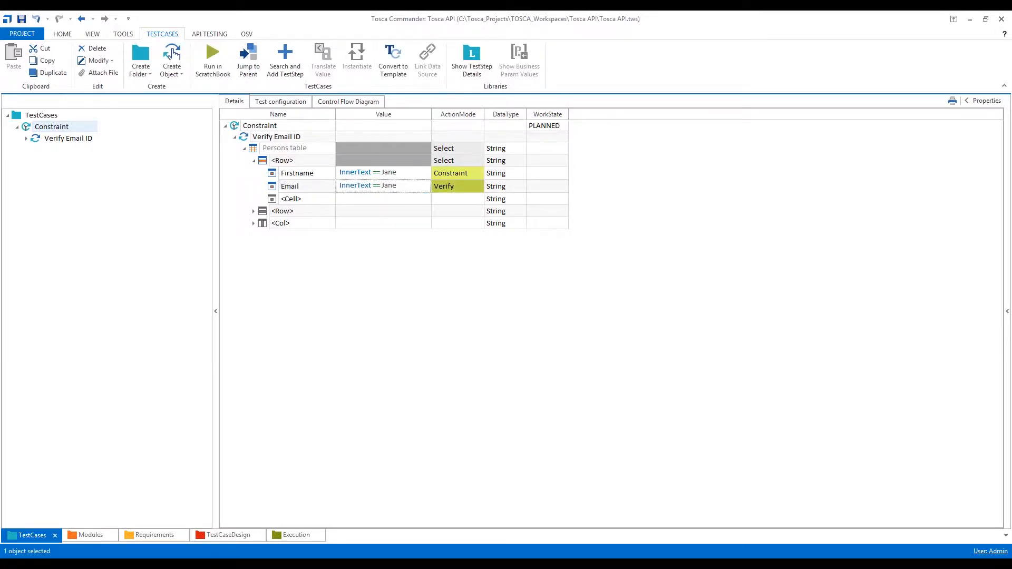
Replace the Email cell's InnerText value with the second person's e-mail copied from the web table, and widen the Value column to fit.
key("alt+Tab")
left_click_drag(519, 344, 444, 347)
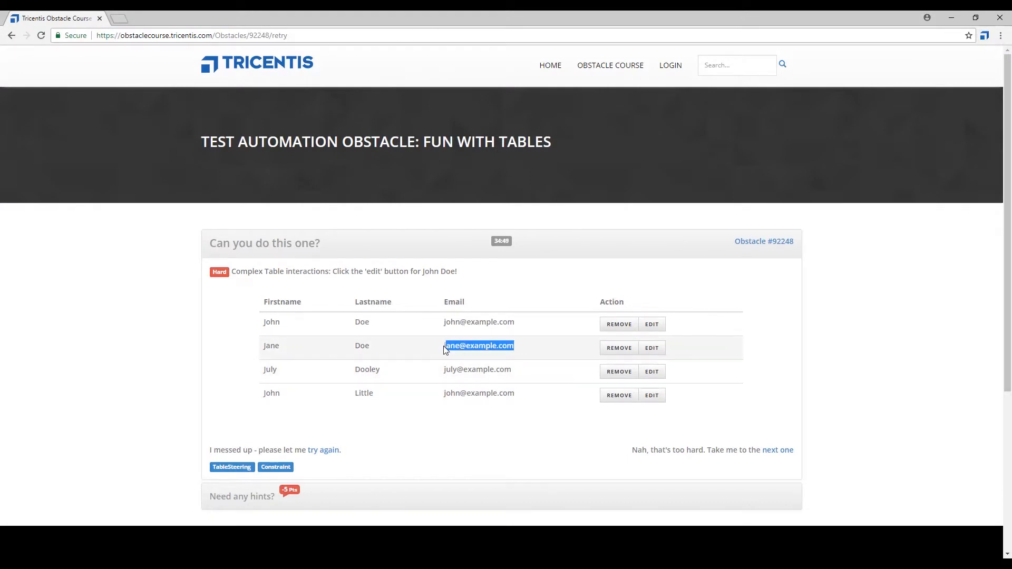
key("alt+Tab")
left_click(416, 186)
left_click(424, 186)
double_click(452, 199)
key("ctrl+v")
left_click(440, 289)
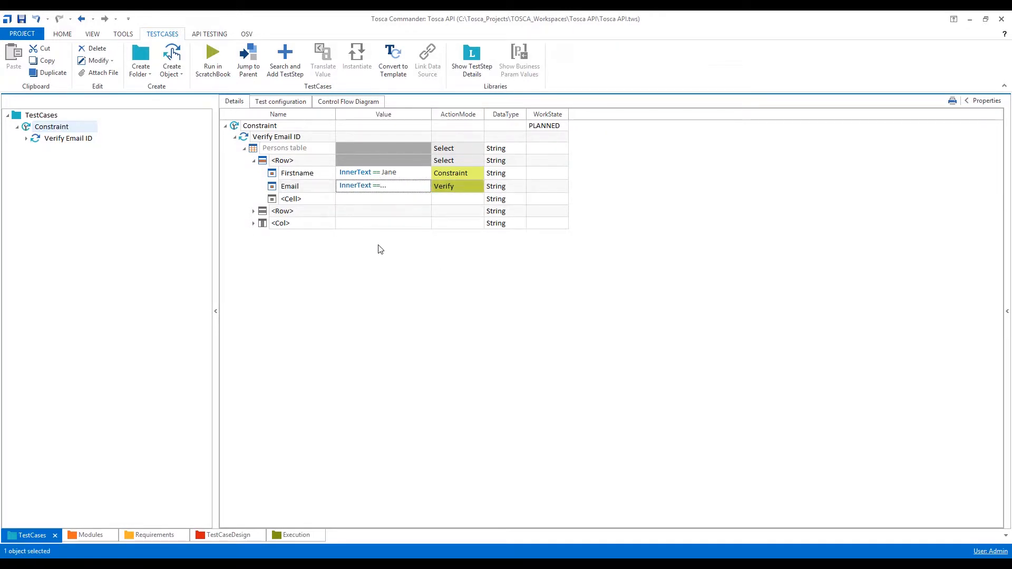
left_click(253, 149)
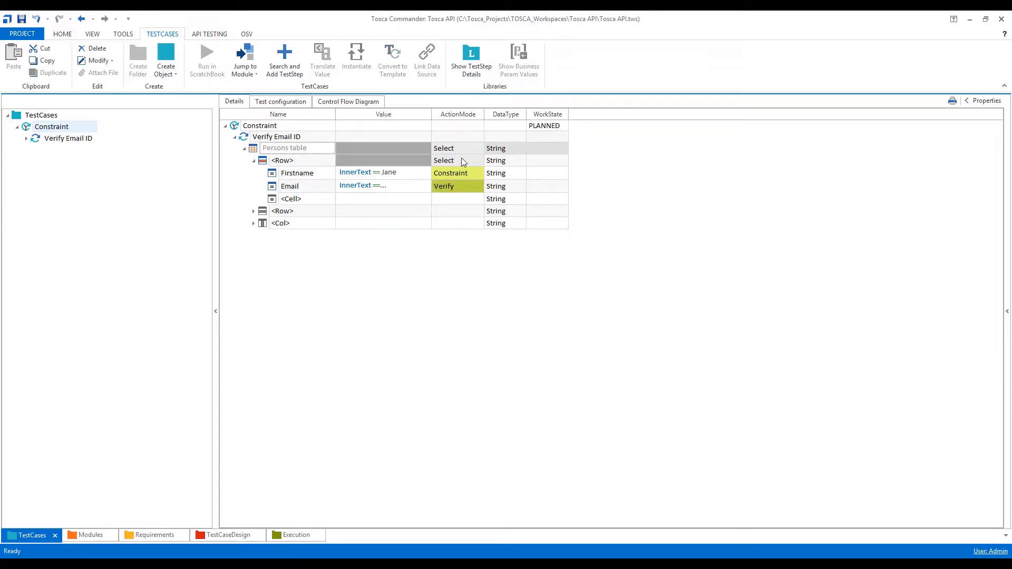
double_click(431, 114)
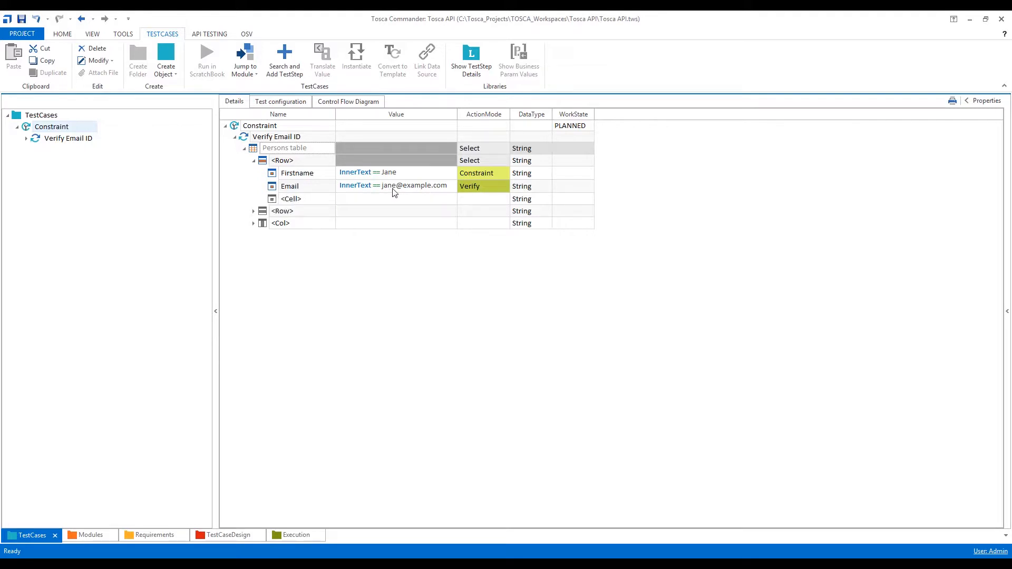
Run the Constraint test case in the ScratchBook and maximize its results window.
left_click(248, 165)
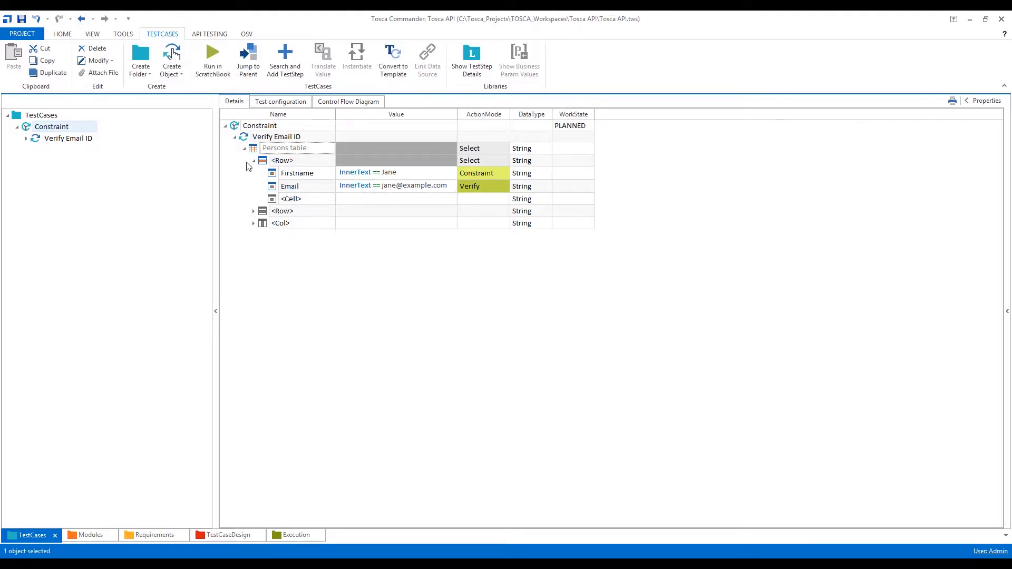
left_click(234, 125)
left_click(211, 77)
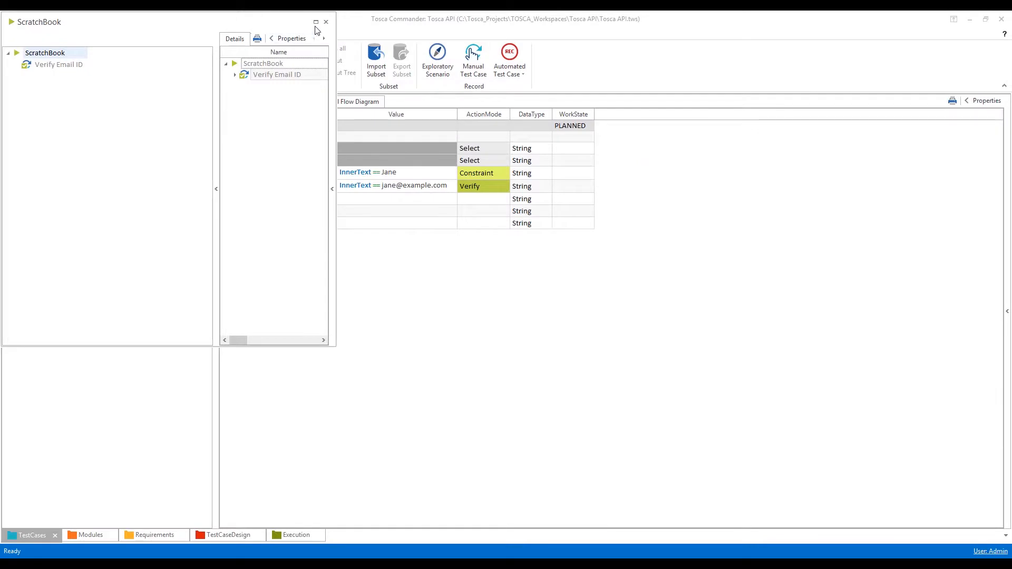
left_click(318, 21)
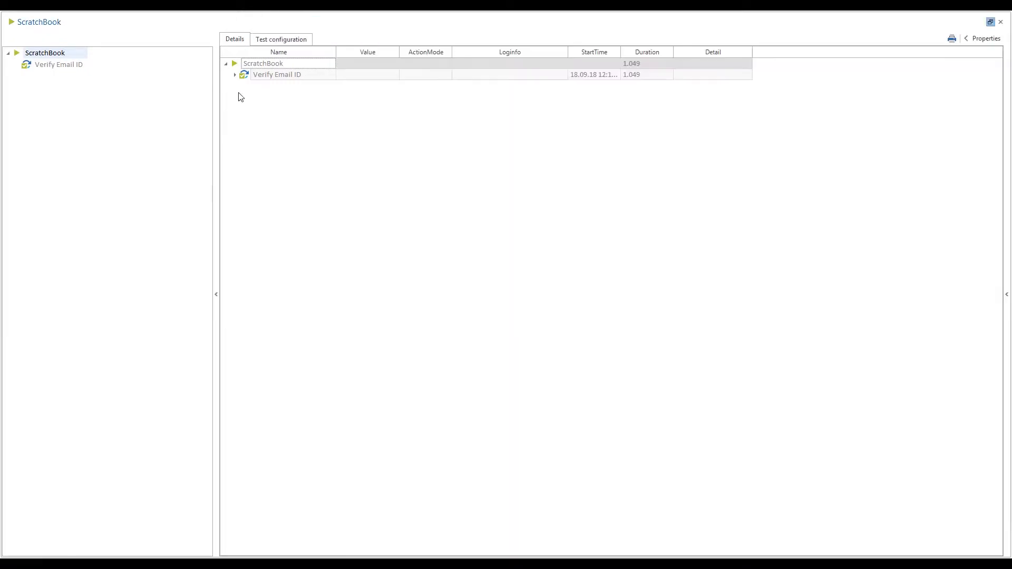
Expand the ScratchBook result down to the Email cell, read its full Loginfo, and close the results.
left_click(235, 75)
left_click(244, 86)
left_click(254, 97)
left_click(531, 109)
left_click(563, 108)
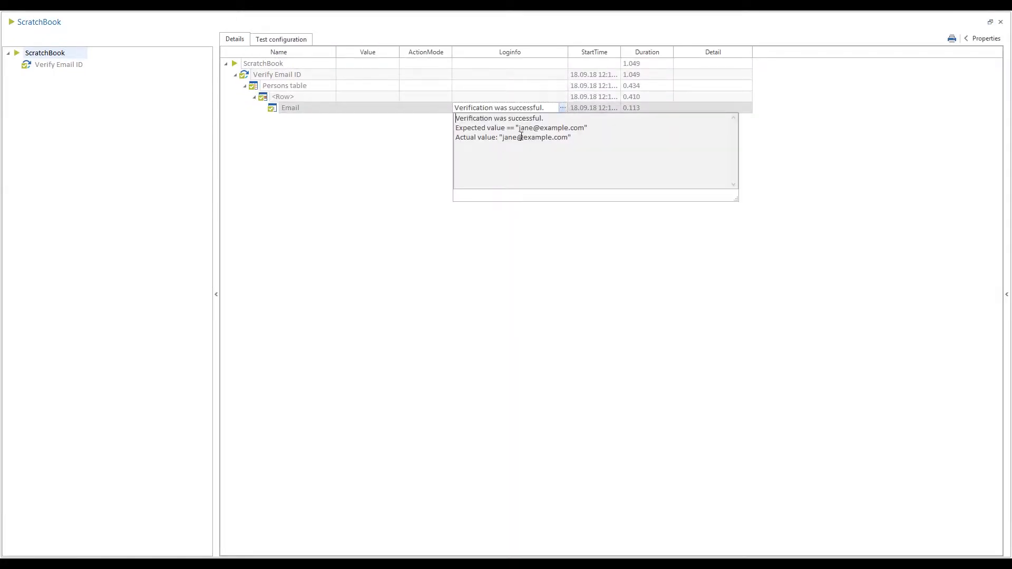
left_click(1000, 22)
Set the Constraint test case's WorkState to COMPLETED and collapse its test steps.
left_click(574, 128)
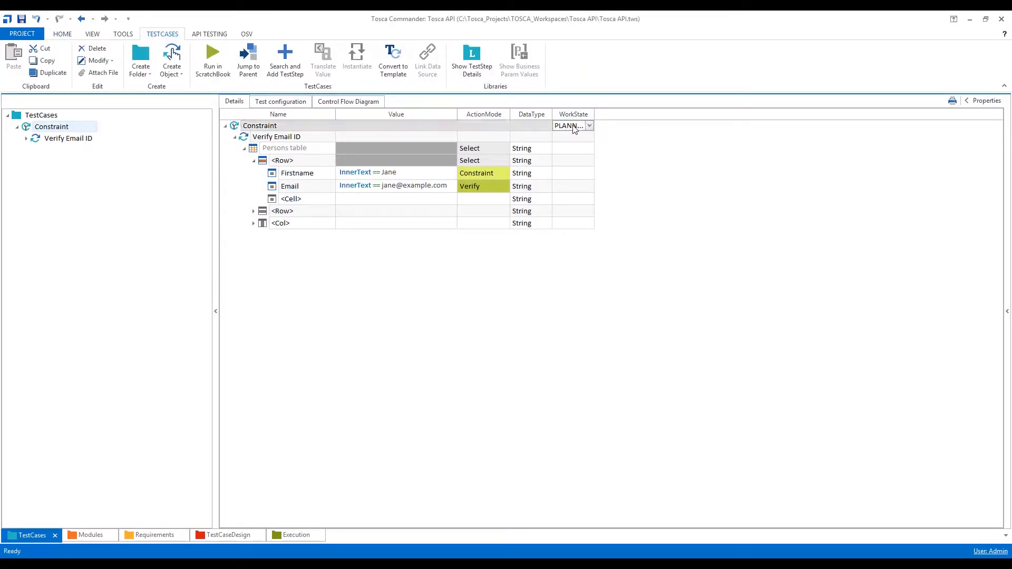
key("c")
left_click(461, 285)
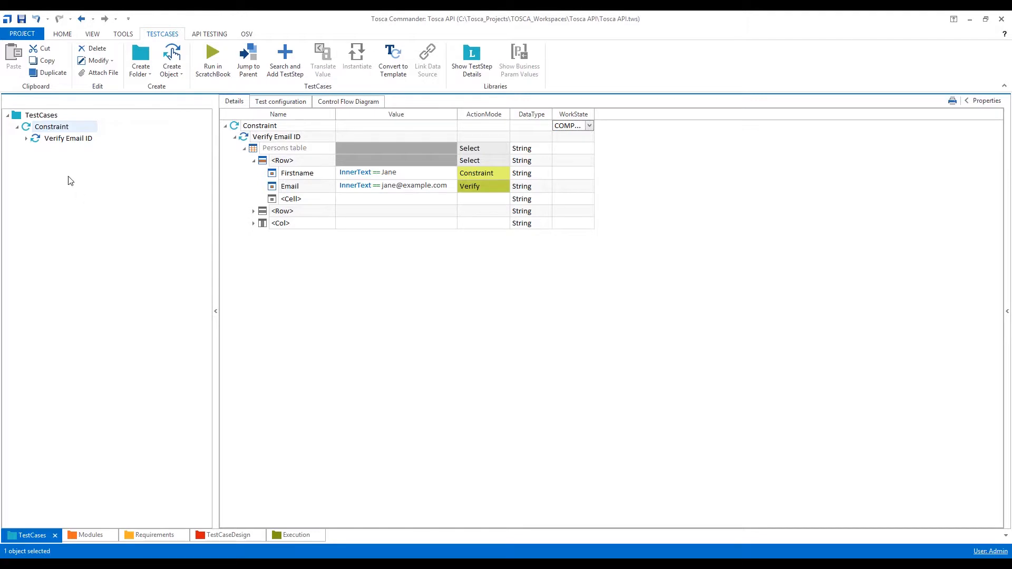
left_click(234, 136)
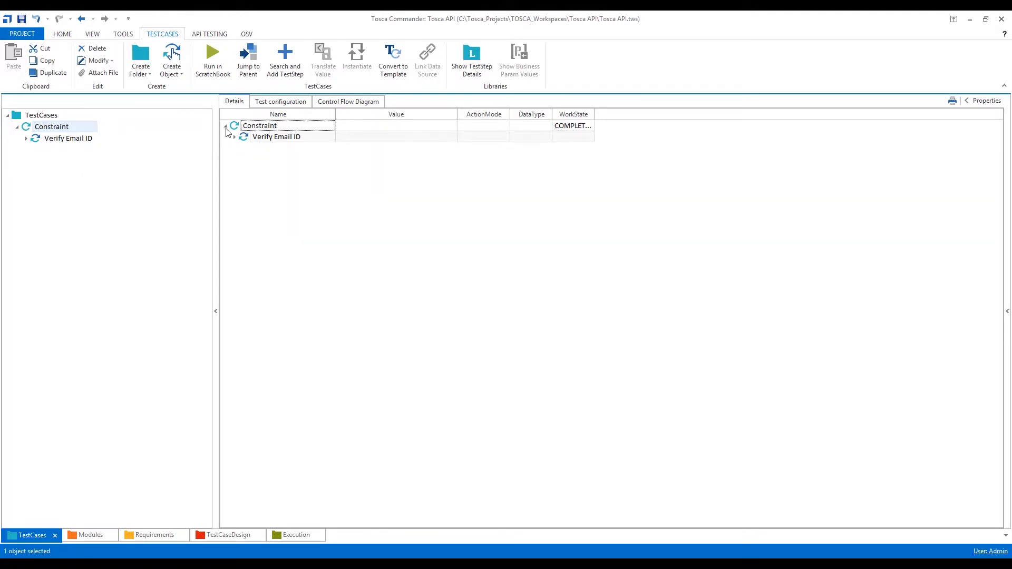
left_click(225, 126)
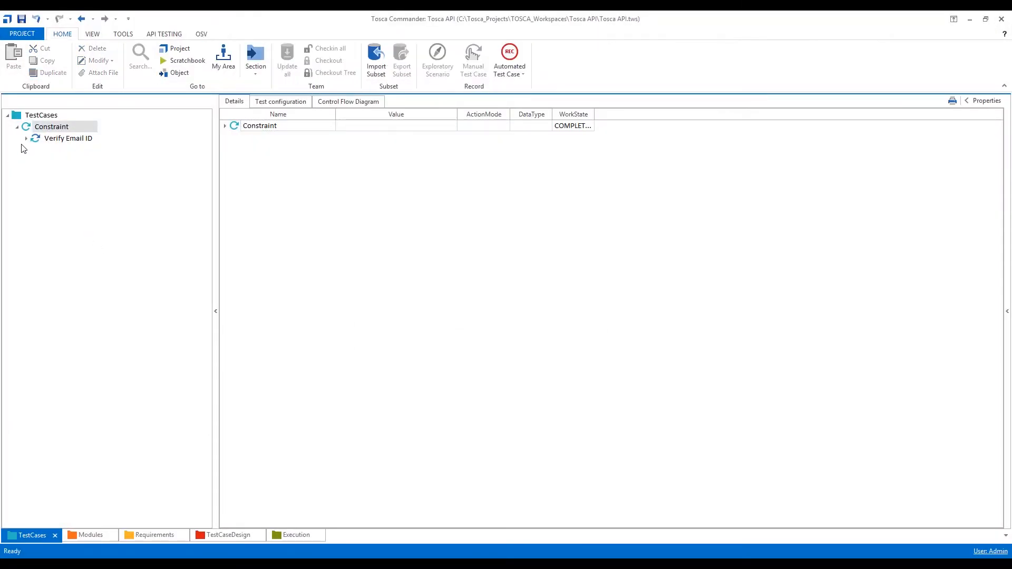
left_click(18, 127)
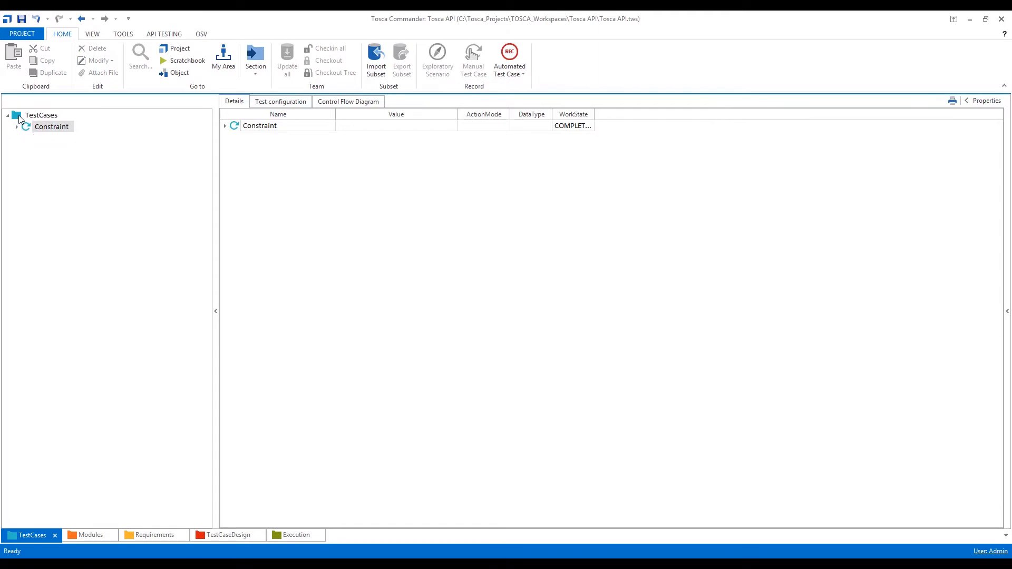
Create a new test case in the TestCases folder and name it Double Constraint.
right_click(21, 116)
left_click(70, 105)
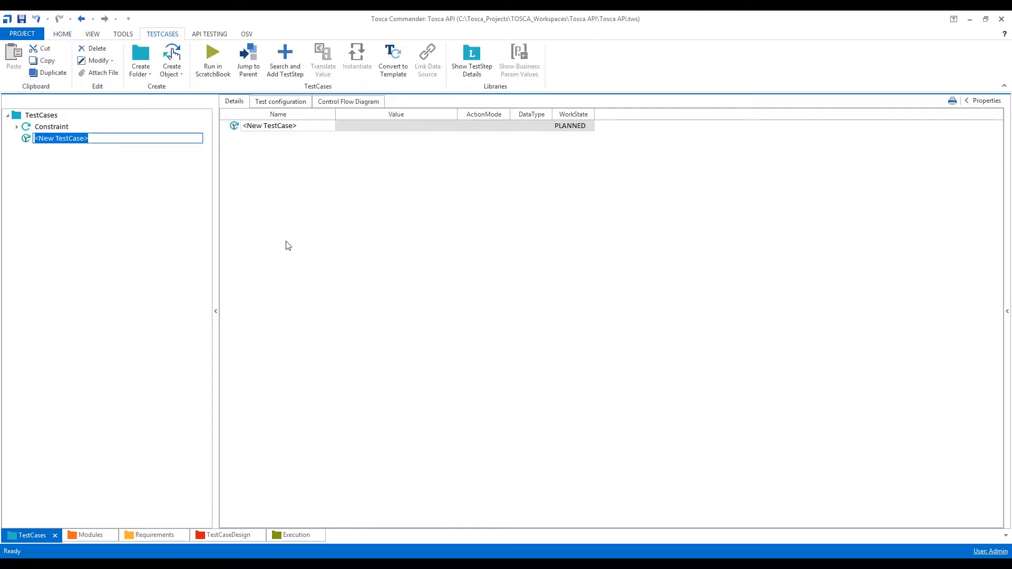
type("Double")
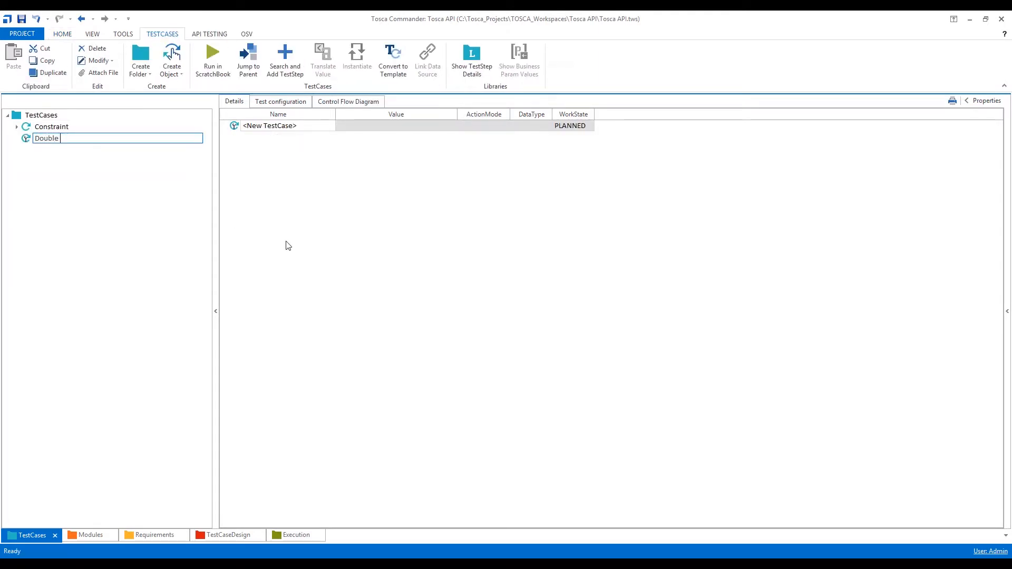
type(" Constrain")
key("Return")
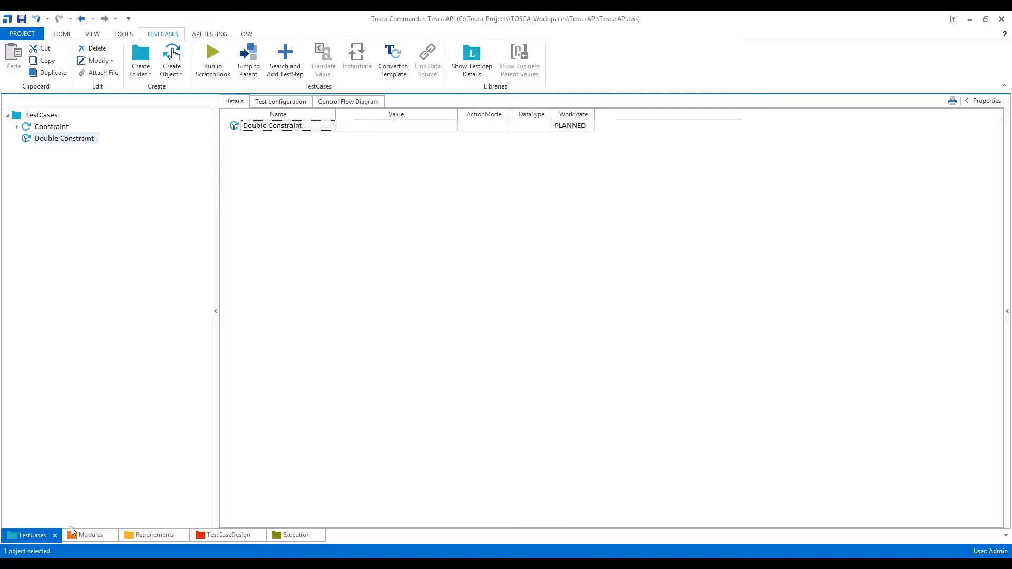
Add the Table Steering module as a test step of Double Constraint and display the test case's details.
left_click(79, 535)
left_click_drag(35, 155, 281, 137)
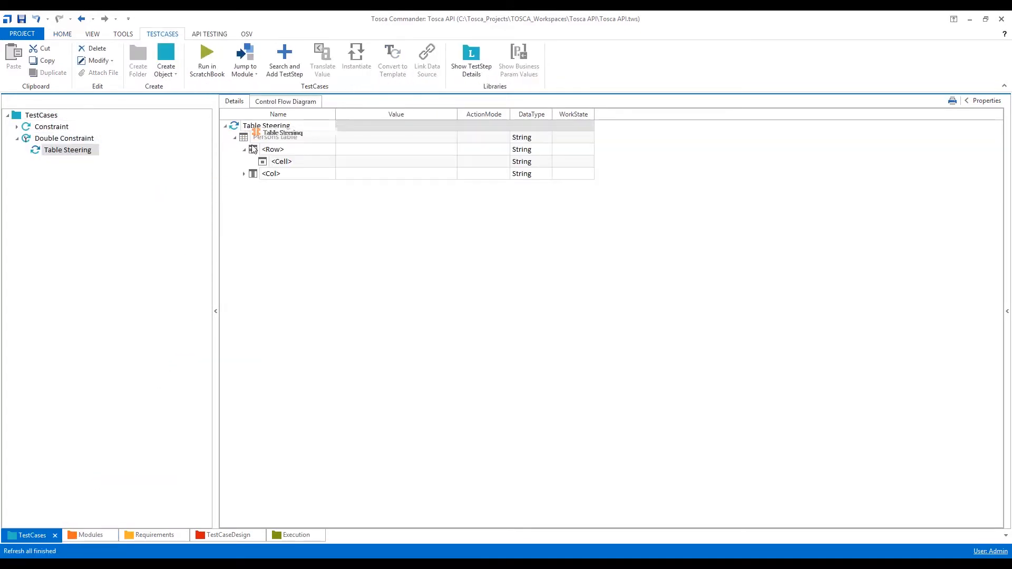
left_click(280, 137)
left_click(97, 139)
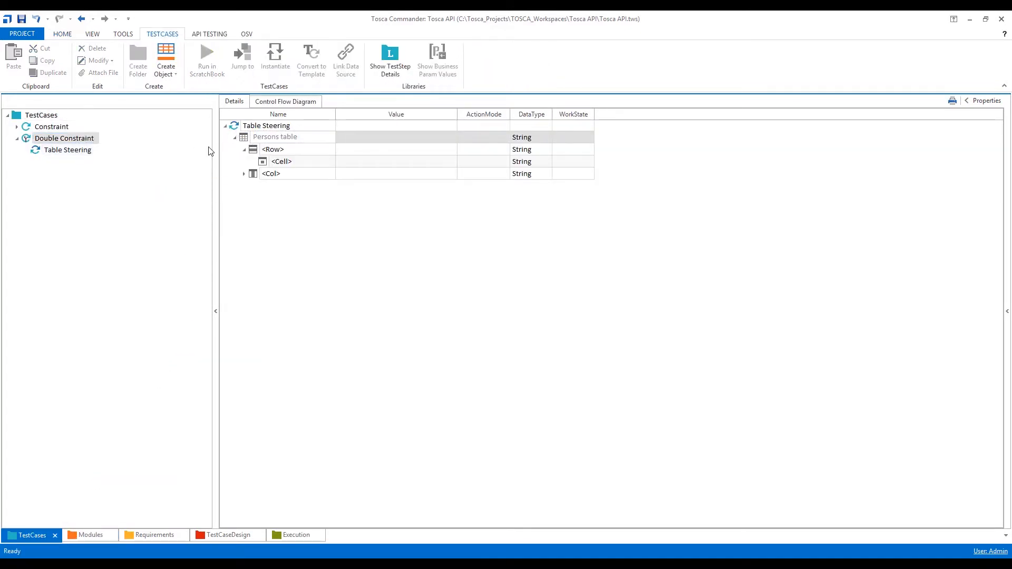
Rename the Table Steering test step as Verify Email ID.
left_click(274, 138)
left_click(274, 139)
type("Verify")
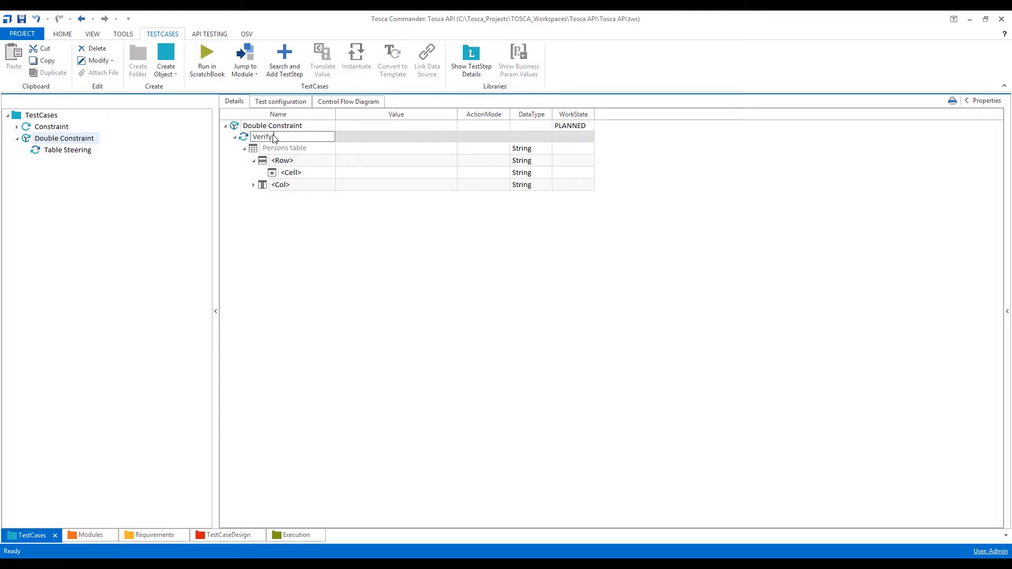
type(" Email ID")
key("Return")
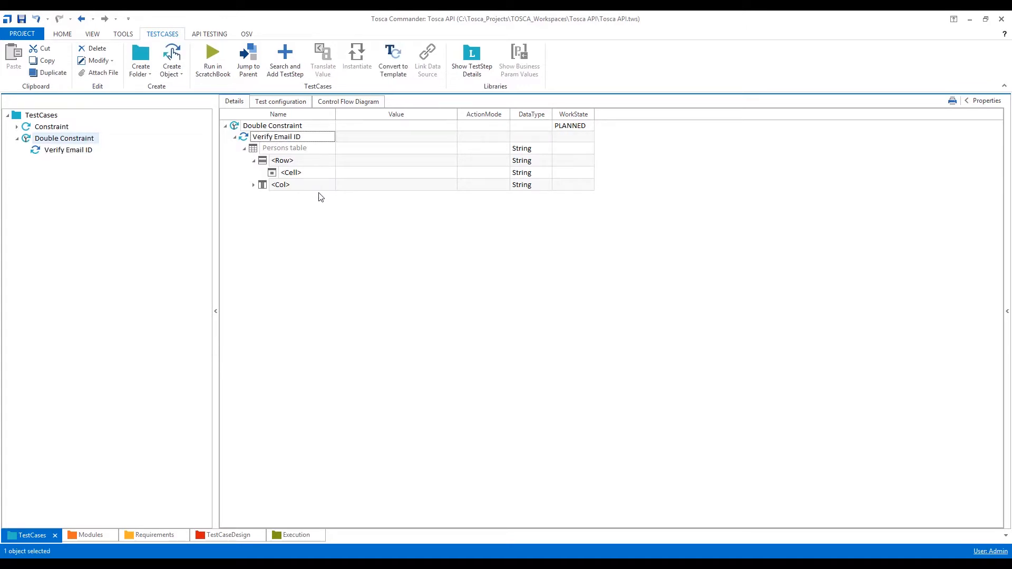
Set the empty cell under the Persons table's row to the Firstname column.
left_click(267, 149)
left_click(316, 161)
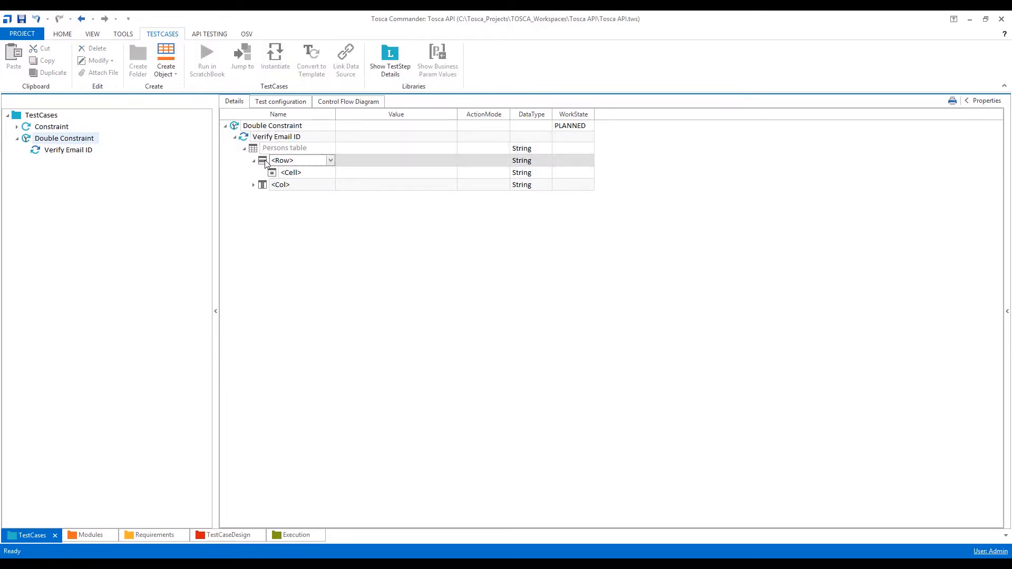
left_click(327, 175)
left_click(330, 173)
left_click(301, 216)
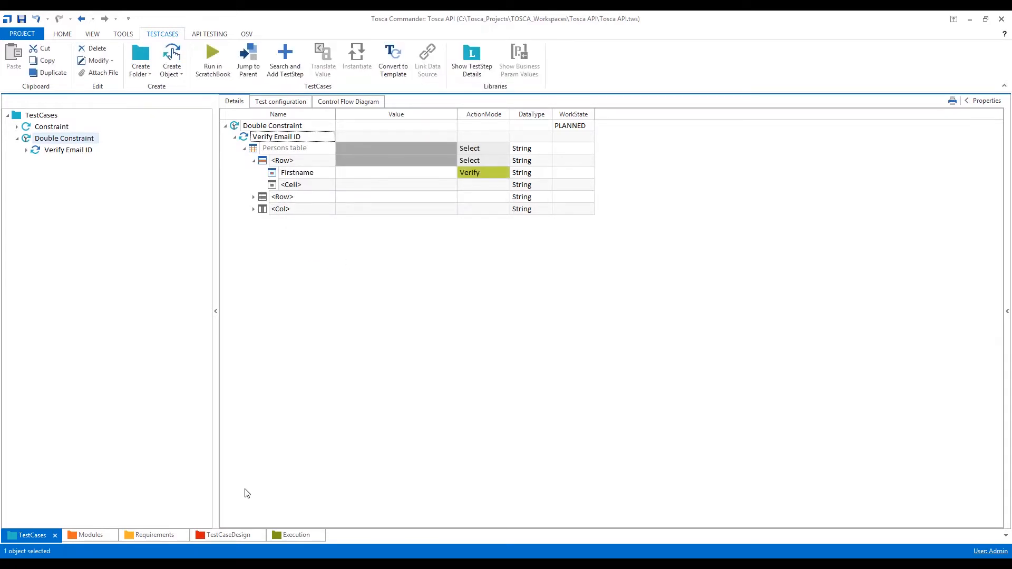
Set the Firstname cell's value to InnerText equal to the first listed person's first name, copied from the web table.
key("alt+Tab")
double_click(271, 277)
left_click_drag(274, 278, 453, 179)
key("alt+Tab")
left_click(451, 176)
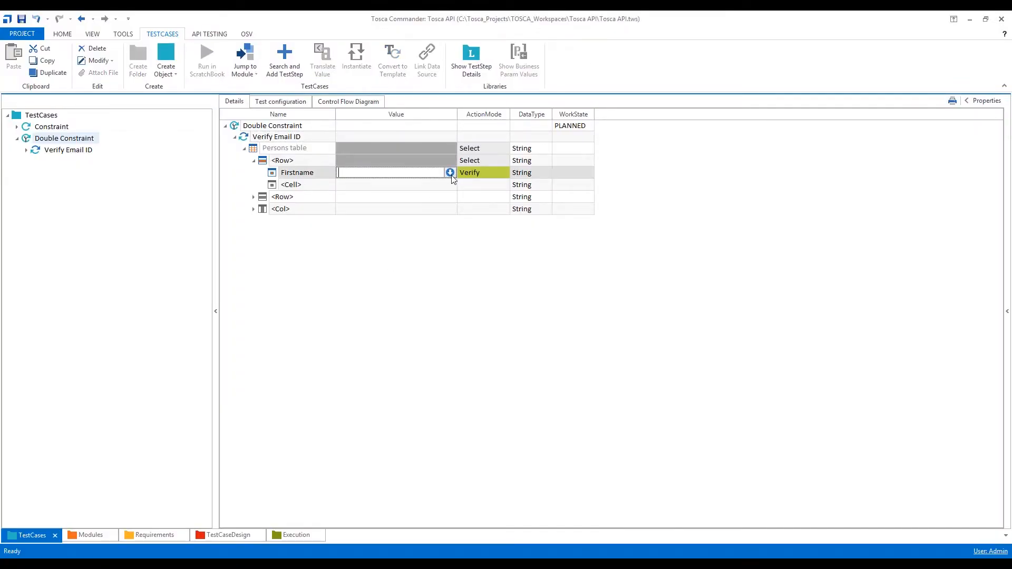
left_click(451, 175)
type("InnerText==")
key("Tab")
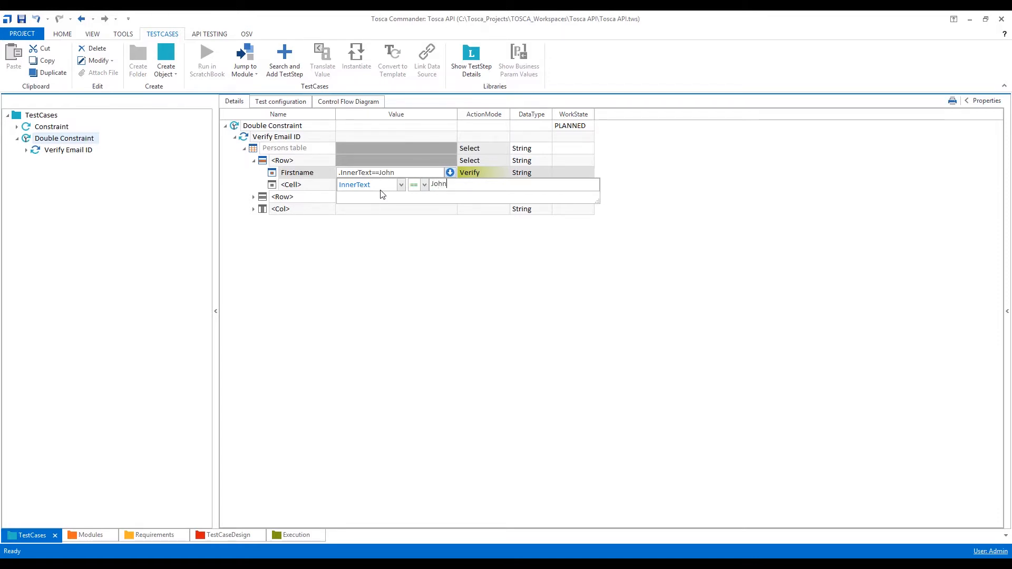
left_click(448, 265)
Change the Firstname cell's ActionMode to Constraint.
left_click(484, 173)
type("Constraint")
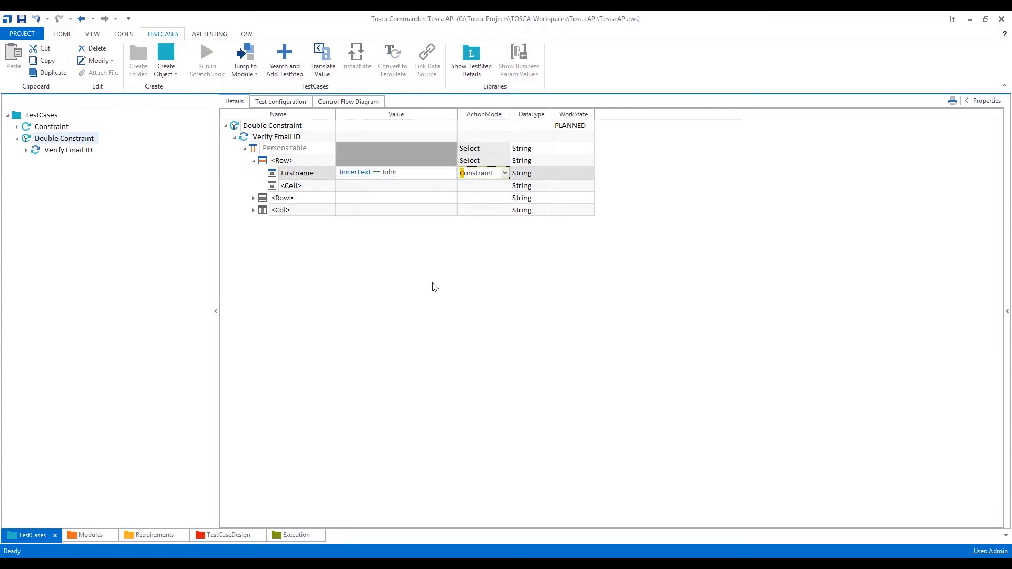
left_click(453, 264)
Set the next empty cell below Firstname to the Lastname column.
left_click(295, 185)
left_click(330, 186)
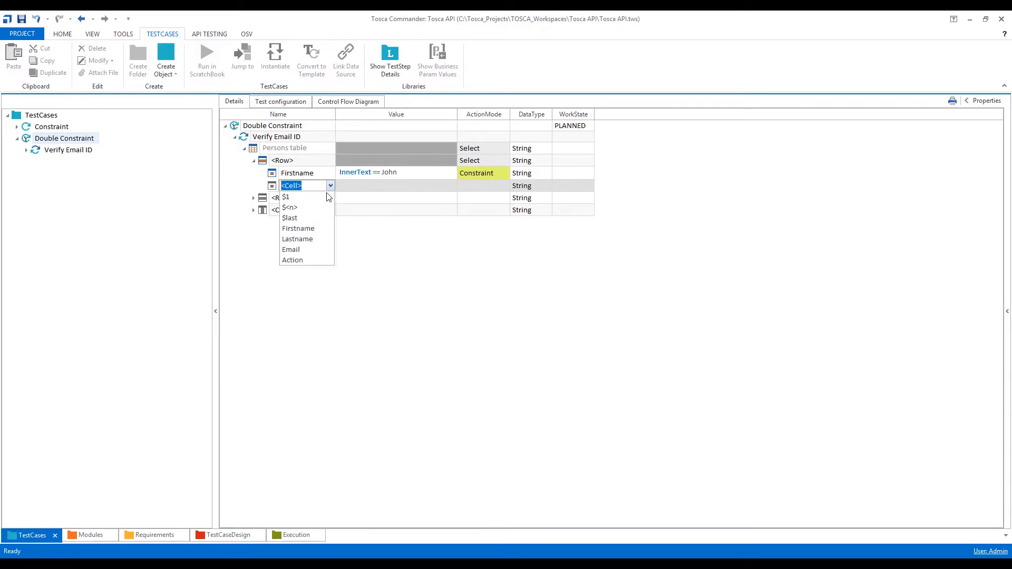
left_click(304, 240)
Set the Lastname cell to InnerText equal to the first listed person's last name, with ActionMode Constraint.
left_click(449, 191)
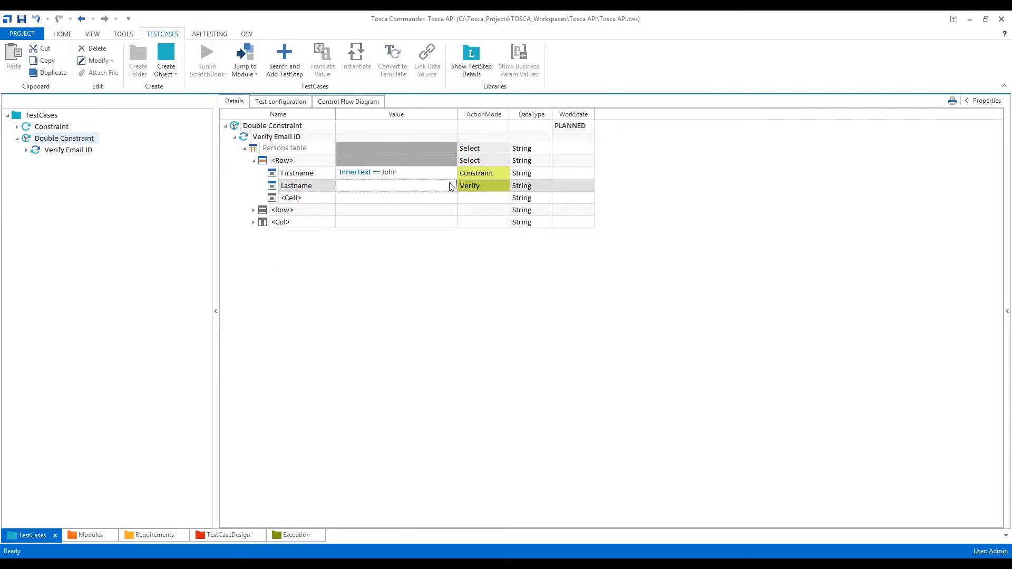
left_click(450, 186)
type("InnerText")
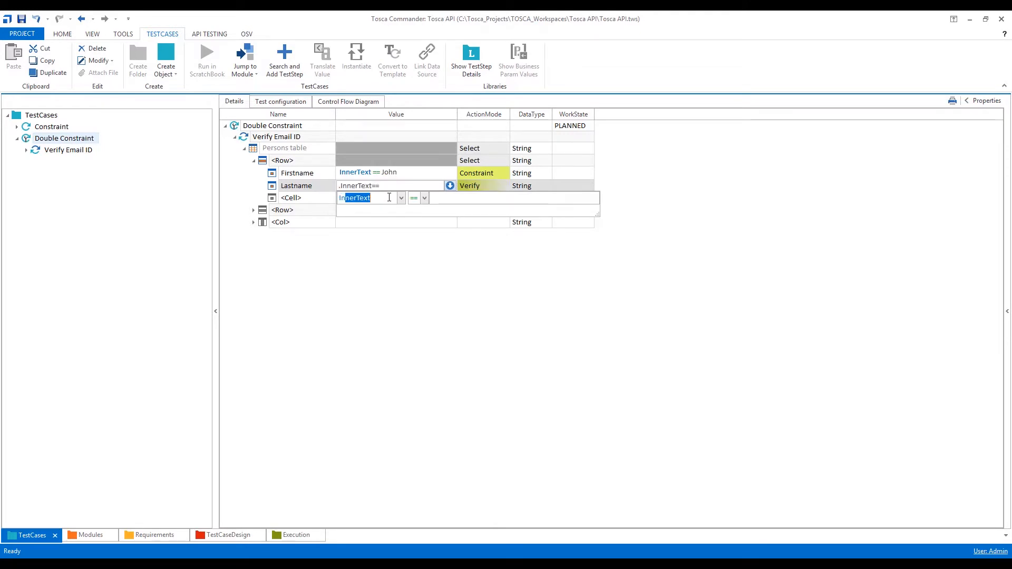
left_click(452, 201)
left_click(409, 287)
left_click(474, 186)
key("c")
left_click(464, 326)
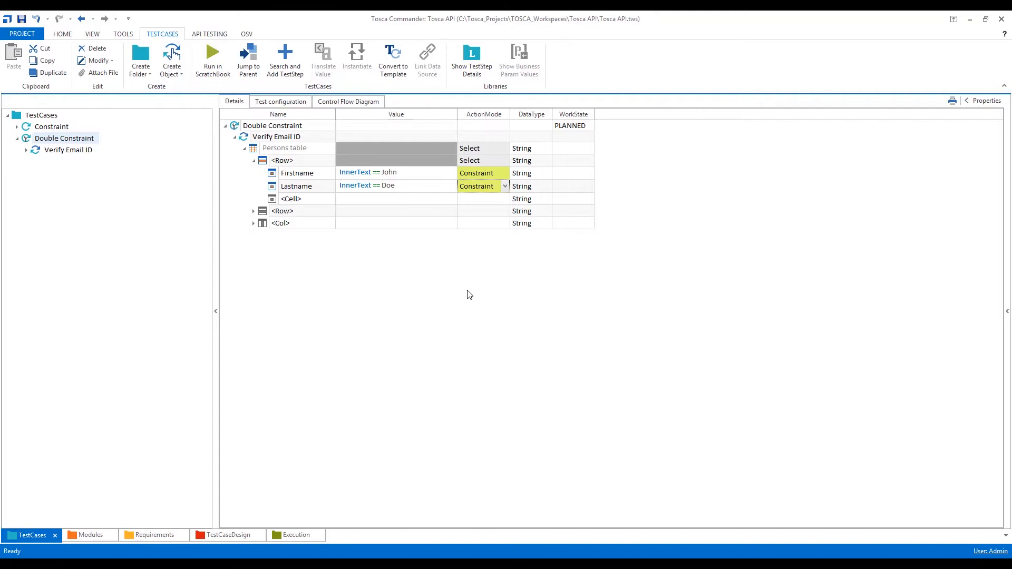
Set the empty cell below Lastname to the Email column.
left_click(332, 202)
left_click(332, 200)
left_click(331, 198)
left_click(309, 262)
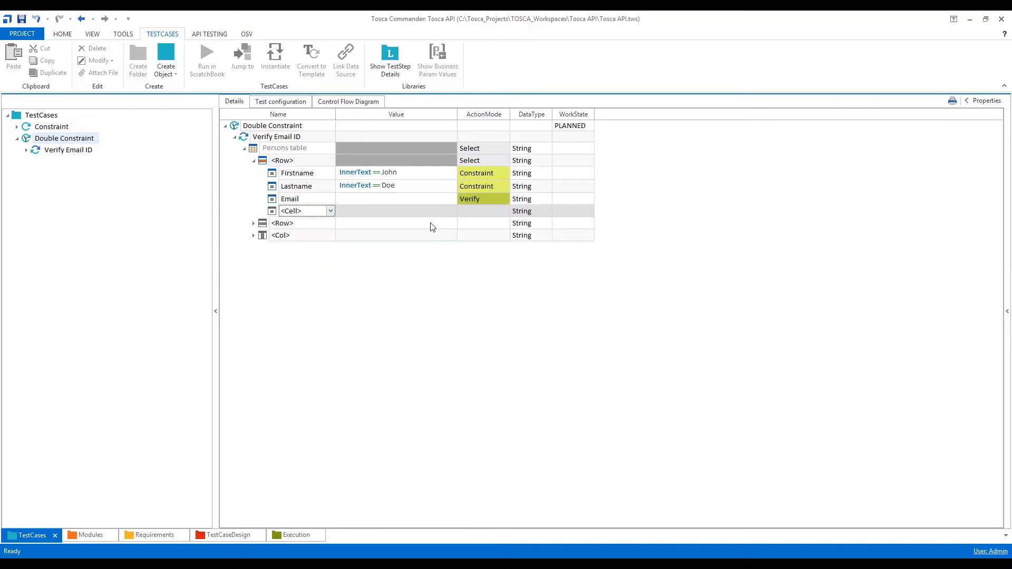
Set the Email cell's value to an InnerText equality check.
left_click(451, 204)
left_click(451, 200)
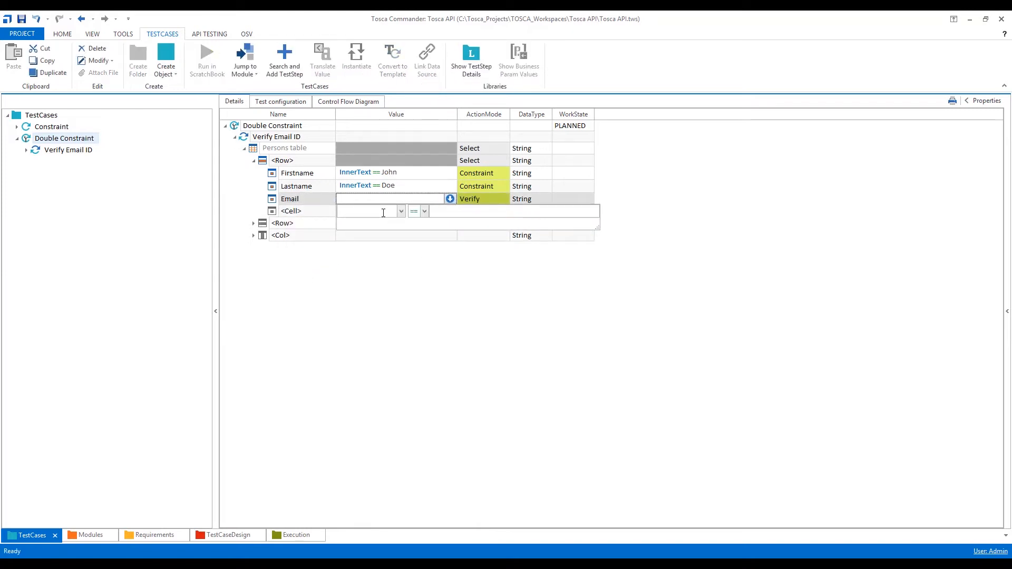
type("InnerText")
left_click(441, 213)
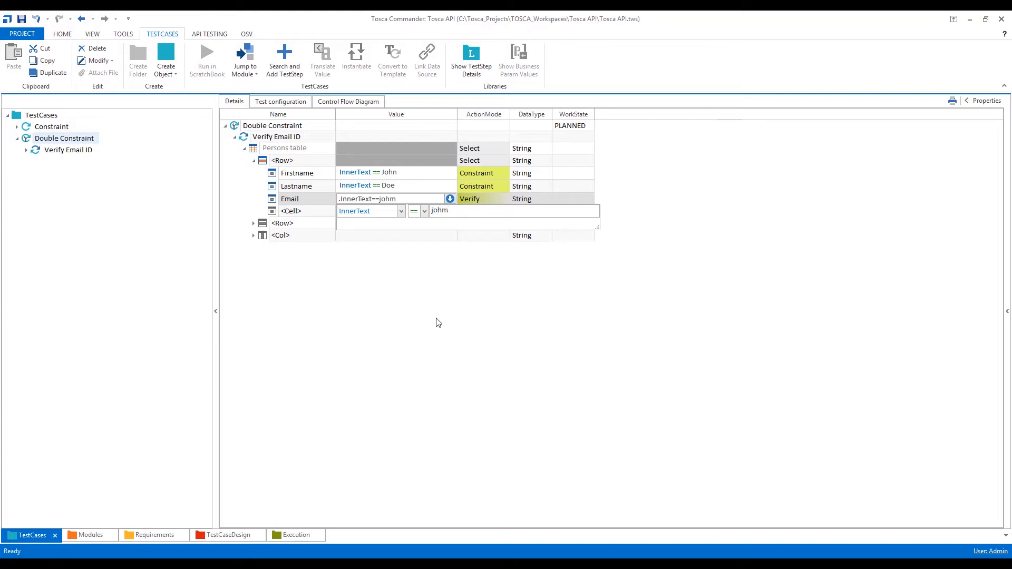
key("Return")
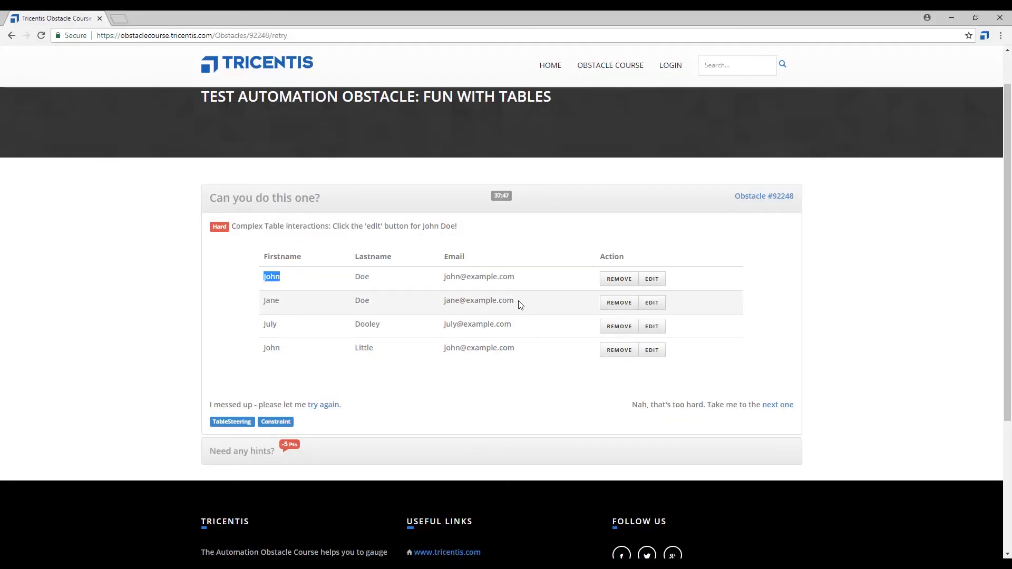
Replace the Email cell's InnerText value with the first listed person's e-mail copied from the web table.
left_click_drag(515, 279, 436, 289)
key("ctrl+c")
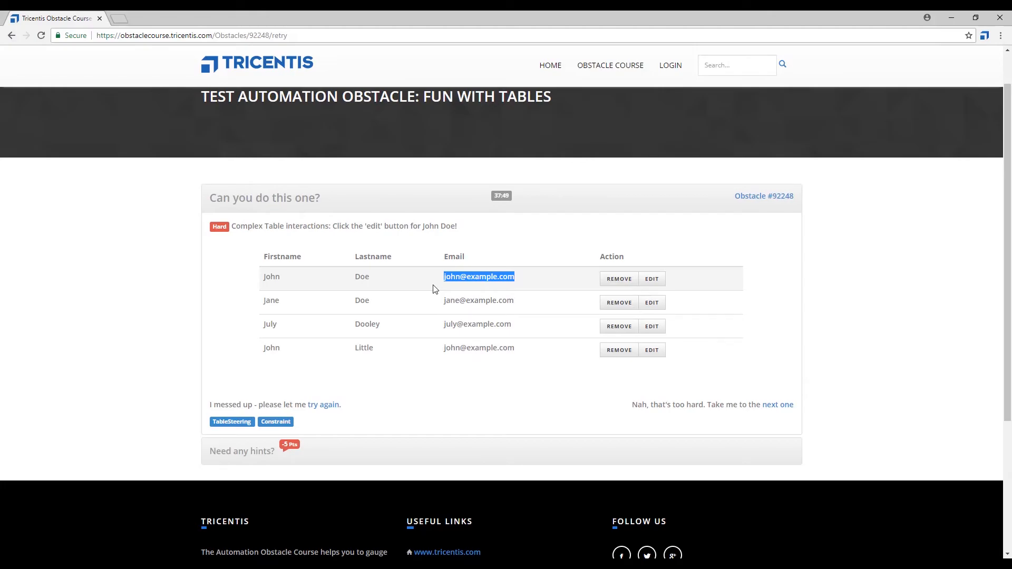
key("alt+Tab")
left_click(446, 203)
left_click(450, 200)
key("Tab")
key("ctrl+v")
key("Return")
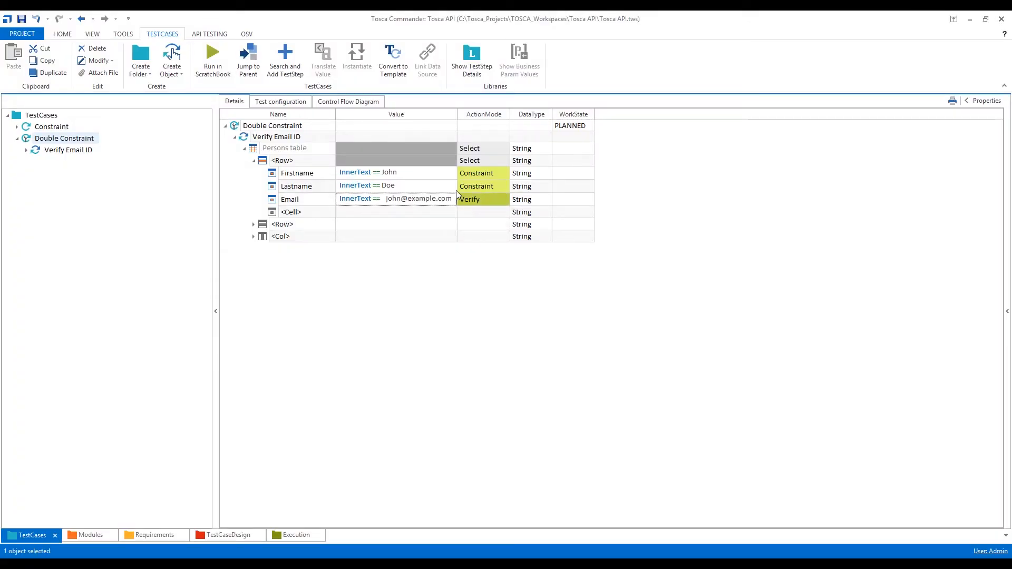
Run the Double Constraint test case in the ScratchBook and maximize its results window.
left_click(233, 127)
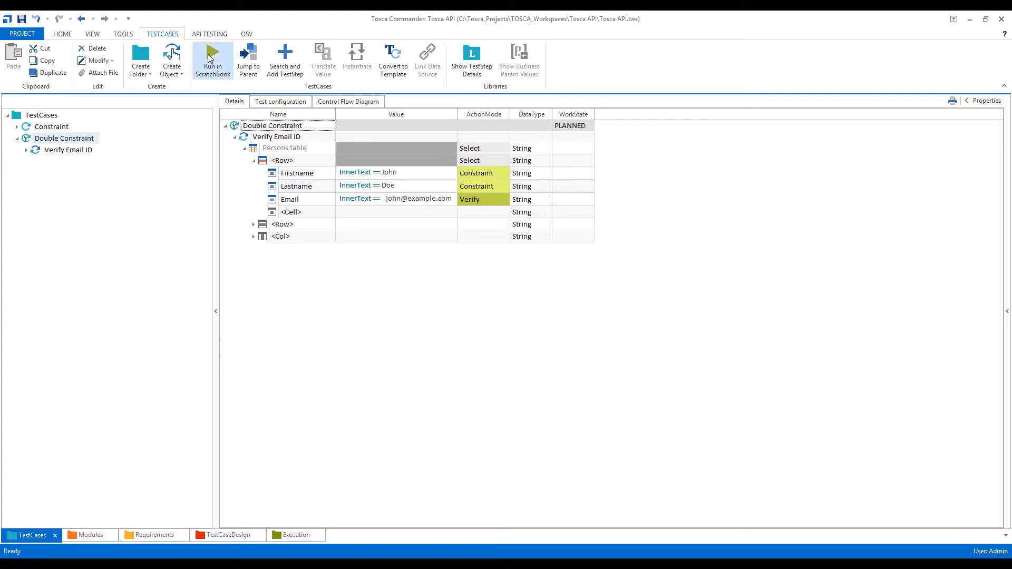
left_click(210, 58)
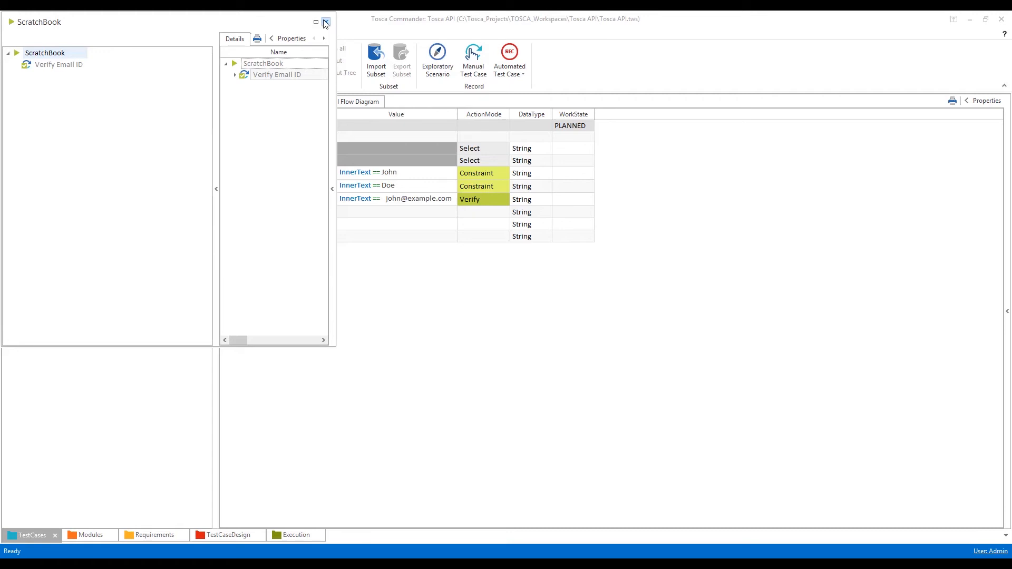
left_click(315, 22)
Expand the whole Verify Email ID result and open the Email cell's full Loginfo.
right_click(241, 76)
left_click(318, 51)
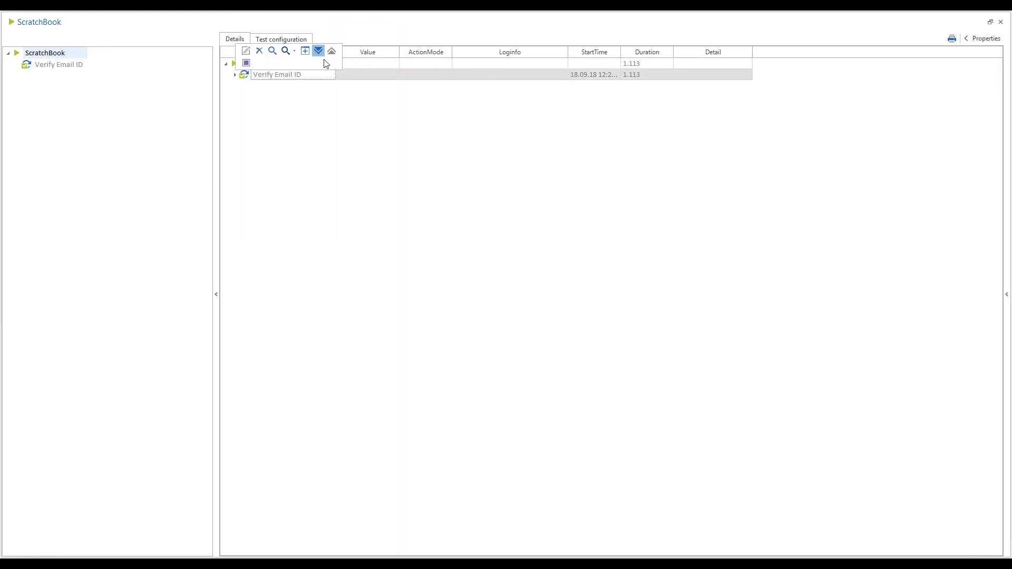
left_click(501, 108)
left_click(562, 107)
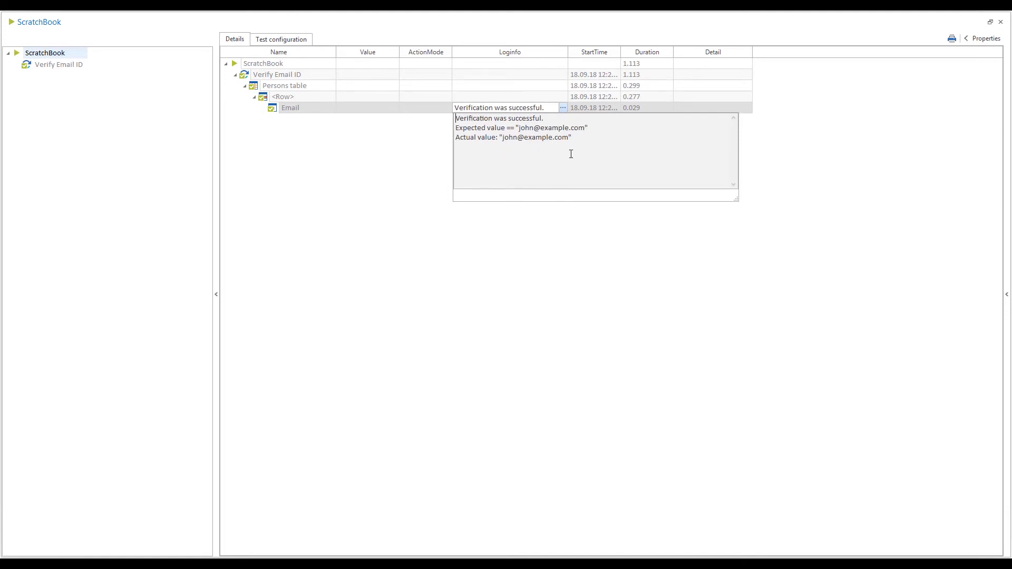
Close the ScratchBook results window and show the Constraint test case with its Verify Email ID step fully expanded.
left_click(858, 164)
left_click(1000, 22)
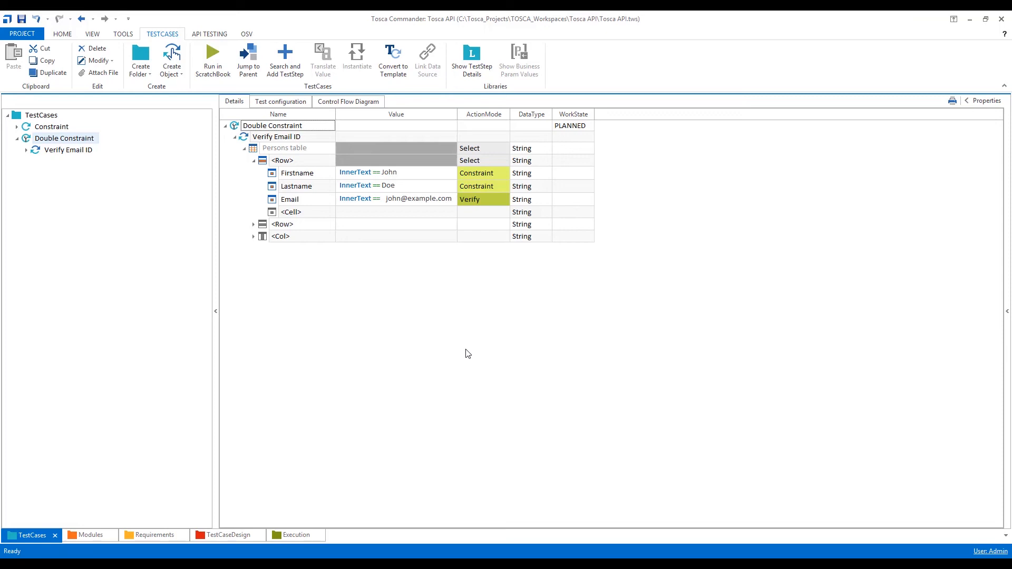
left_click(56, 127)
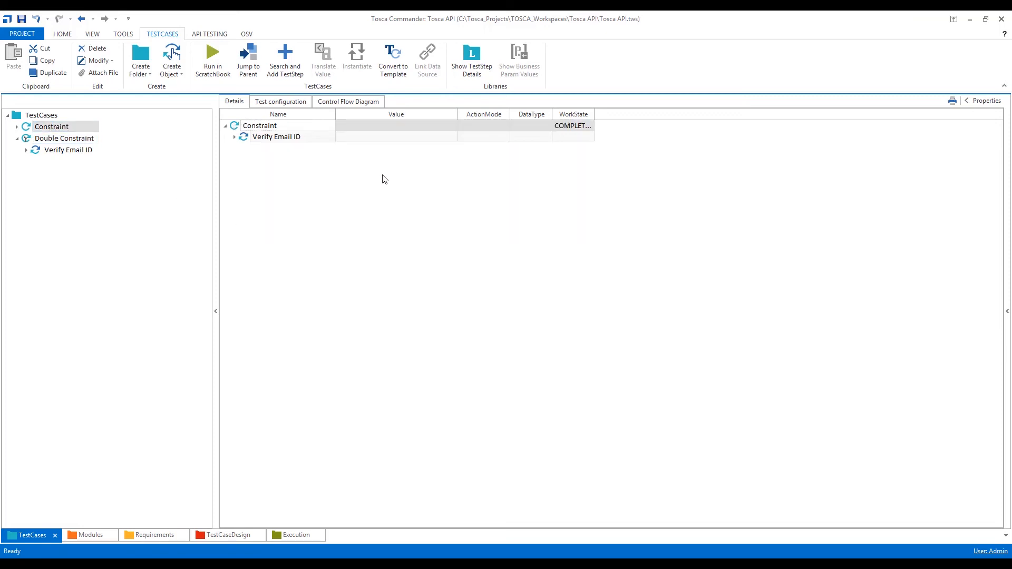
left_click(237, 150)
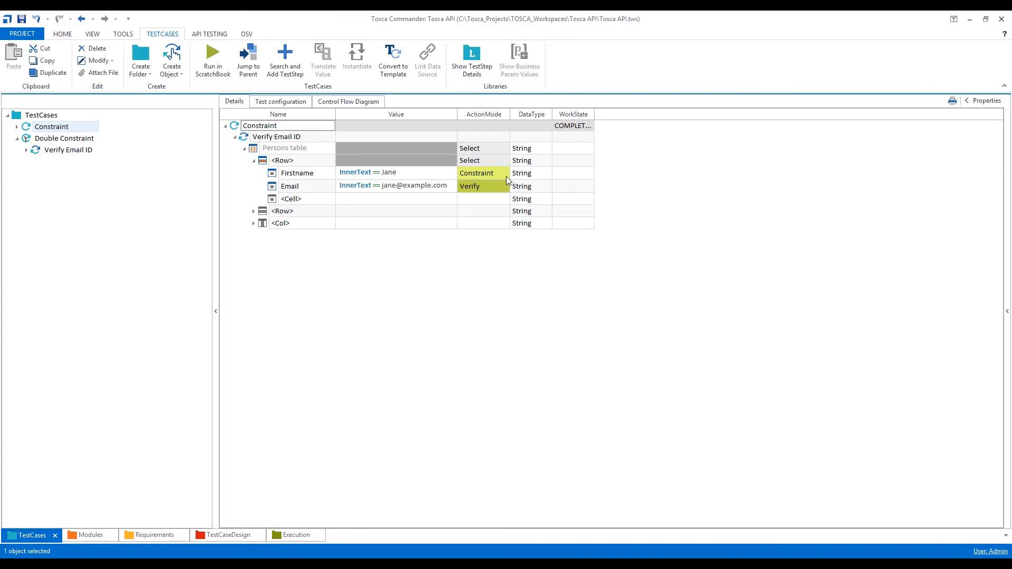
Set the Double Constraint test case's WorkState to COMPLETED.
left_click(42, 139)
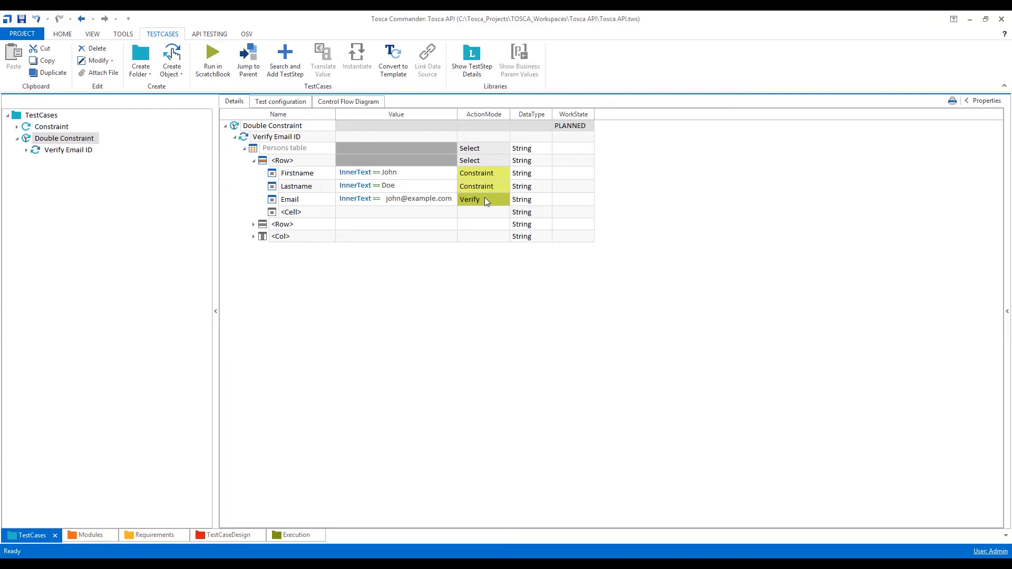
left_click(562, 129)
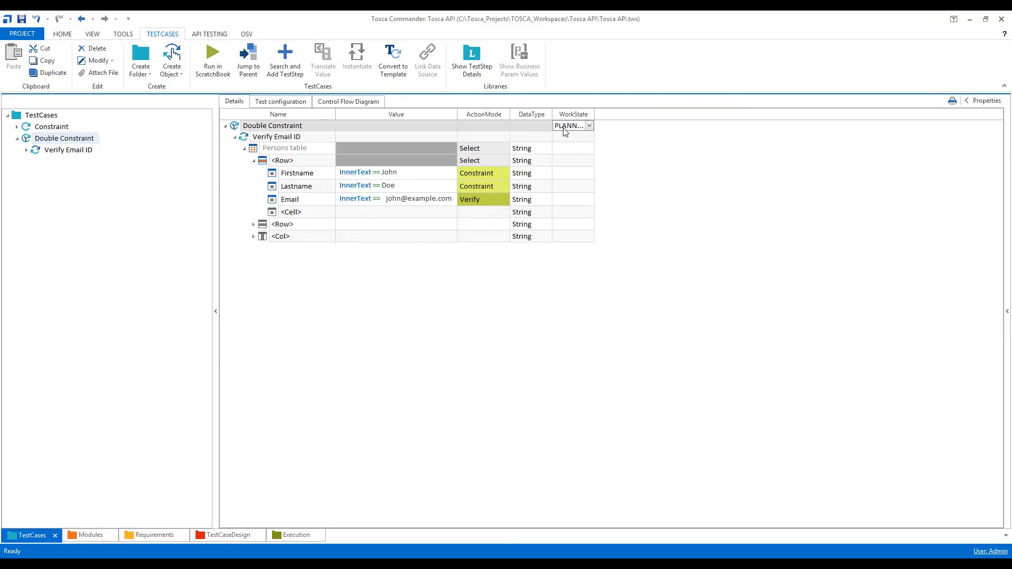
key("c")
left_click(529, 332)
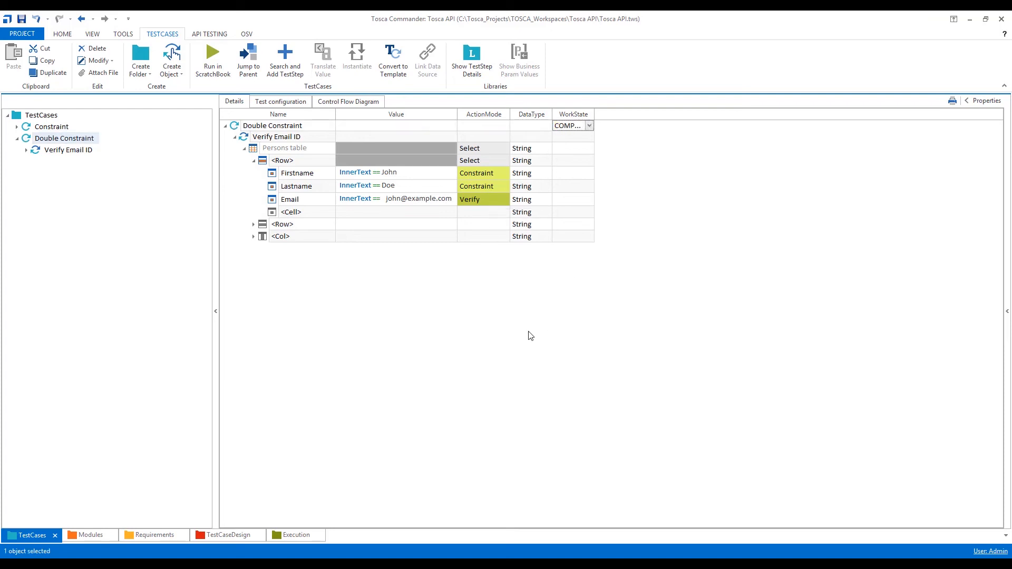